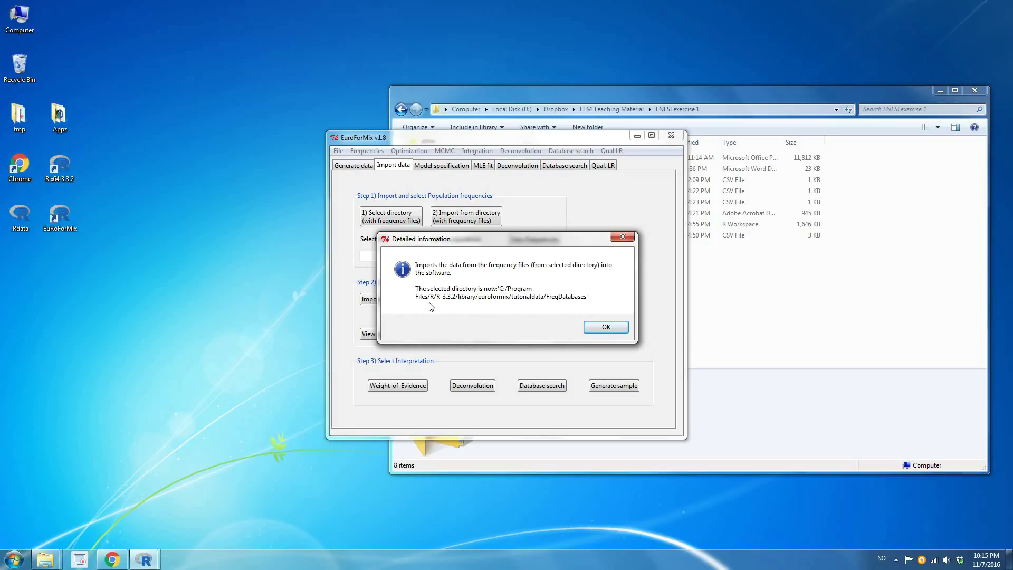
Import the population frequencies from the preset directory and select the Identifiler kit with the Caucasian population.
left_click(615, 328)
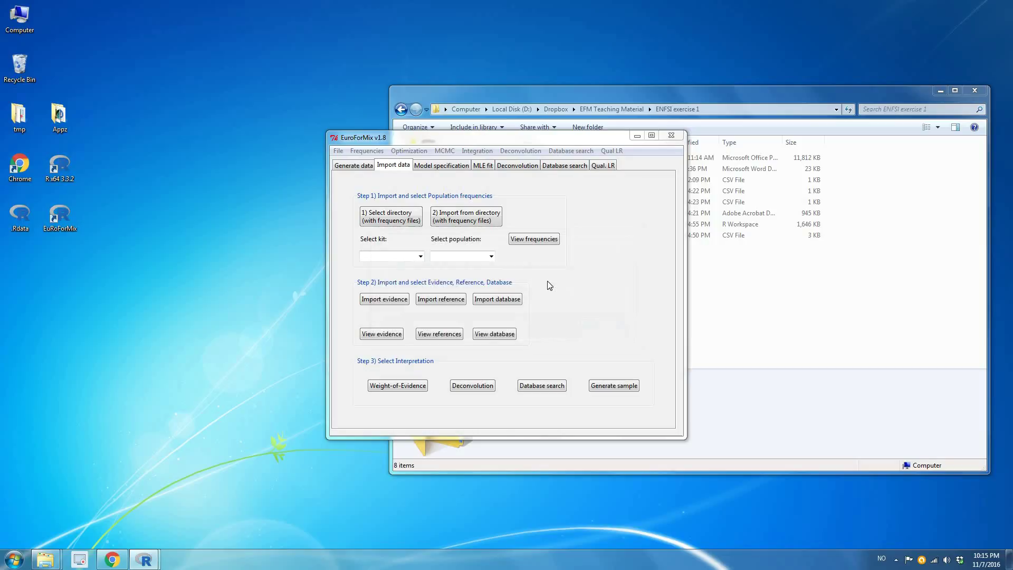
left_click(480, 228)
left_click(416, 258)
left_click(406, 281)
left_click(455, 257)
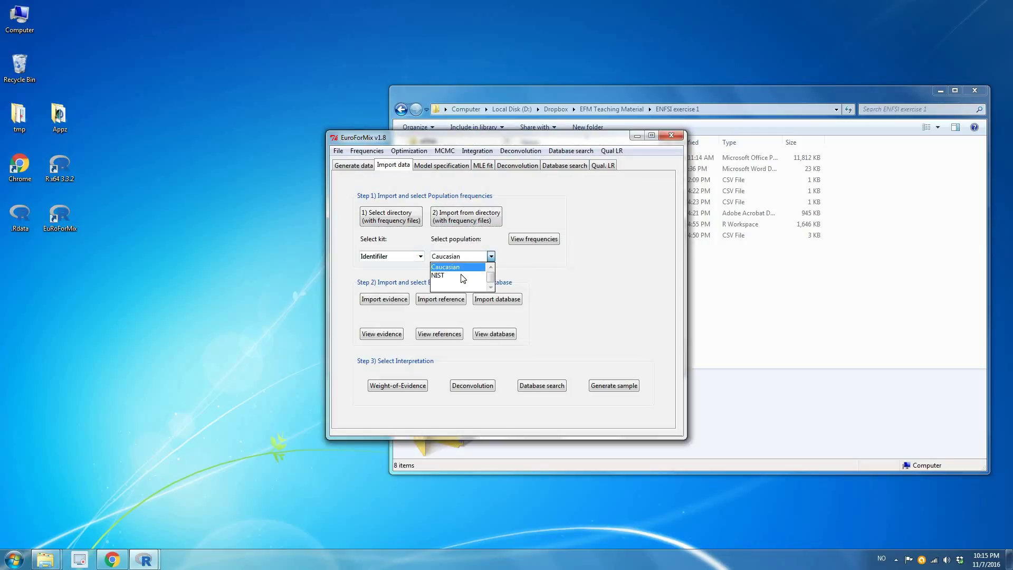
left_click(448, 267)
Find Identifiler_Spain.csv in the ENFSI exercise 1 folder and check which frequency directory is set for import.
left_click_drag(519, 137, 361, 96)
left_click(595, 252)
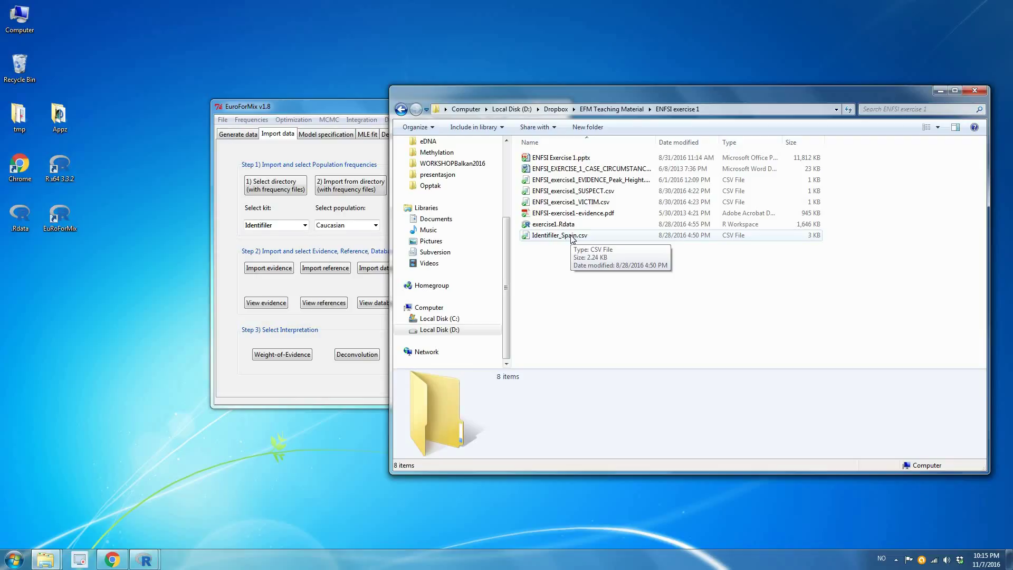
left_click(350, 185)
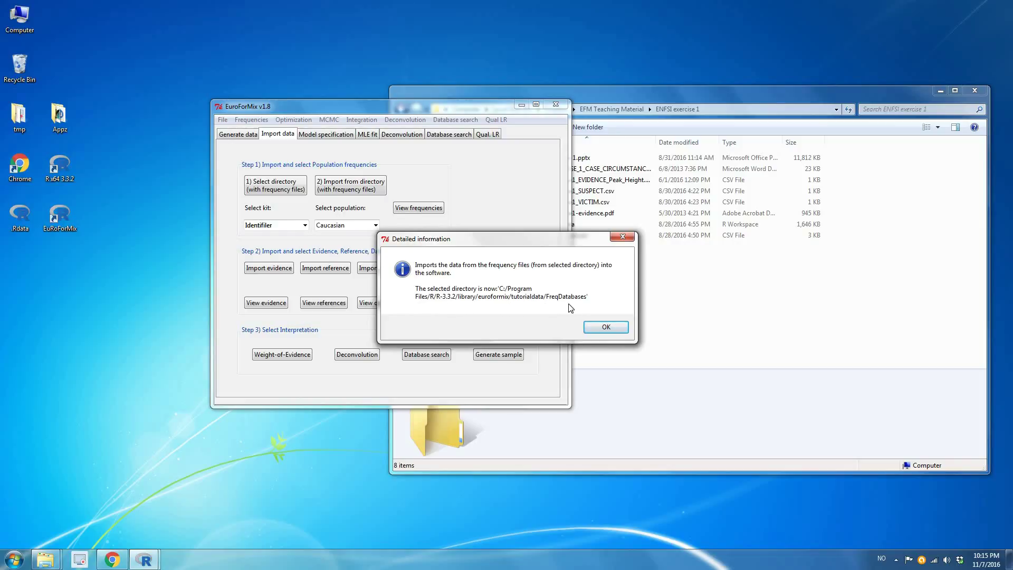
left_click(595, 327)
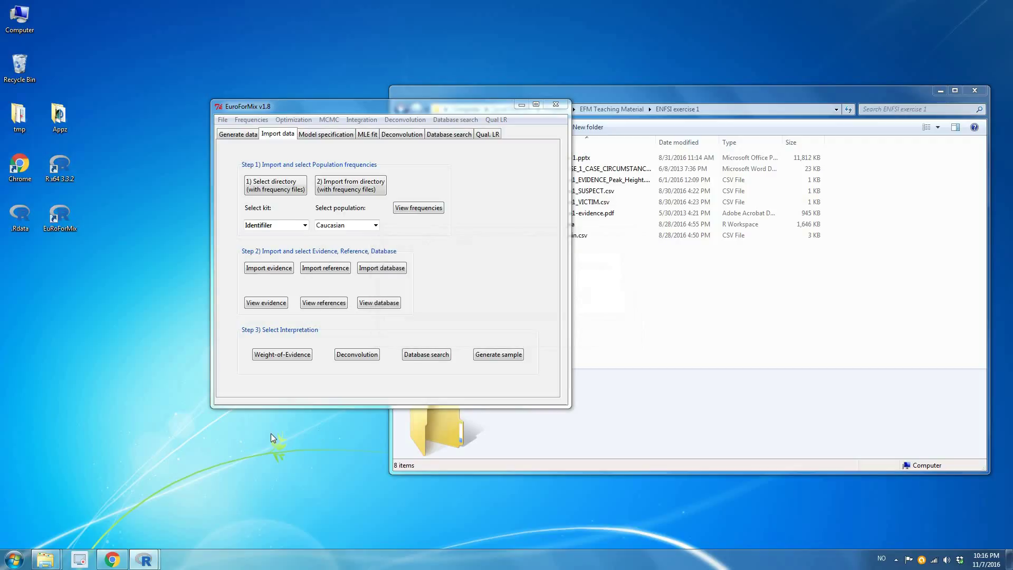
Copy Identifiler_Spain.csv from the ENFSI exercise 1 folder into the FreqDatabases folder.
mouse_move(45, 559)
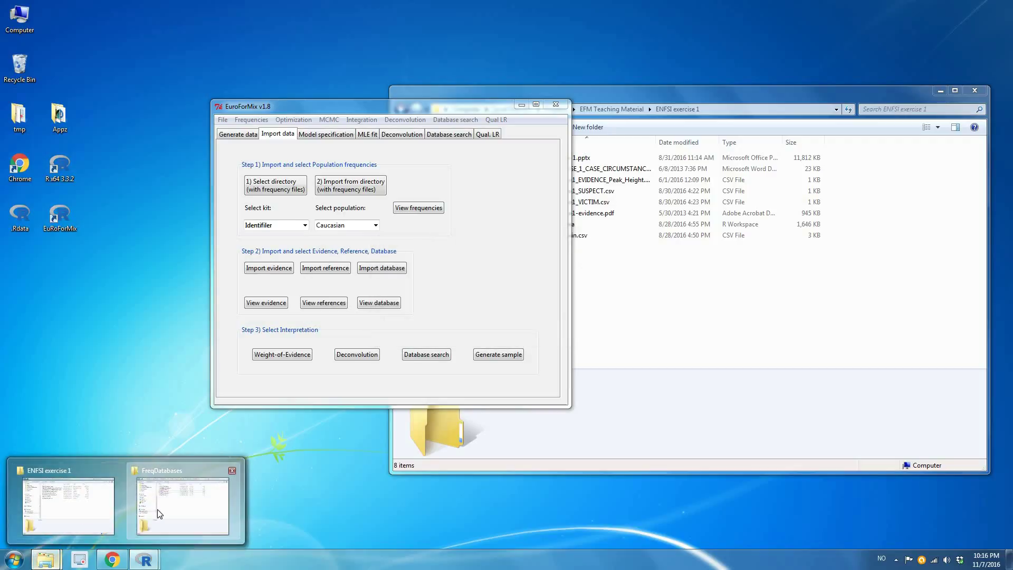
left_click(157, 509)
left_click_drag(486, 100, 387, 107)
left_click(783, 339)
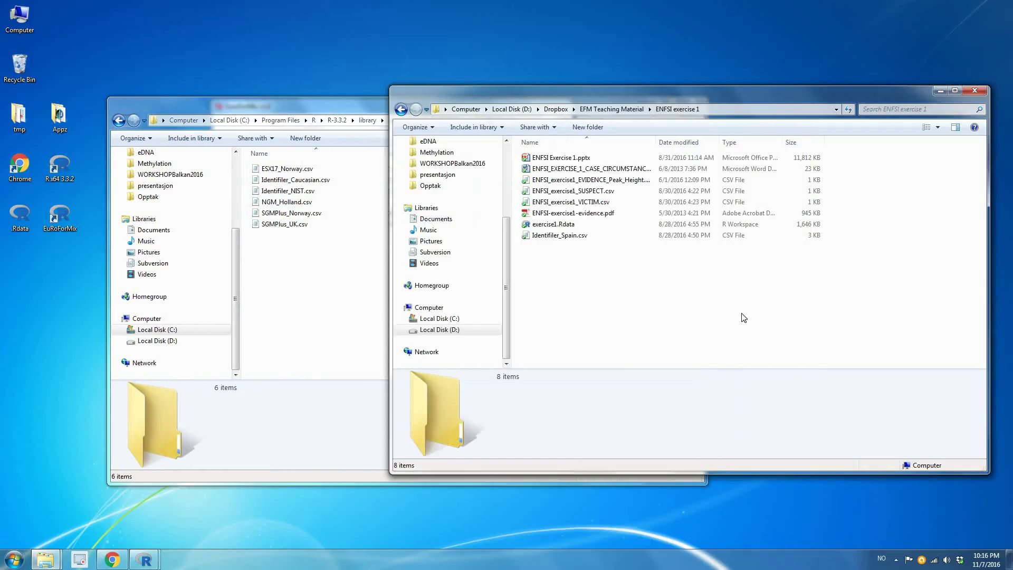
left_click(592, 241)
left_click_drag(521, 264, 337, 264)
left_click_drag(312, 103, 520, 103)
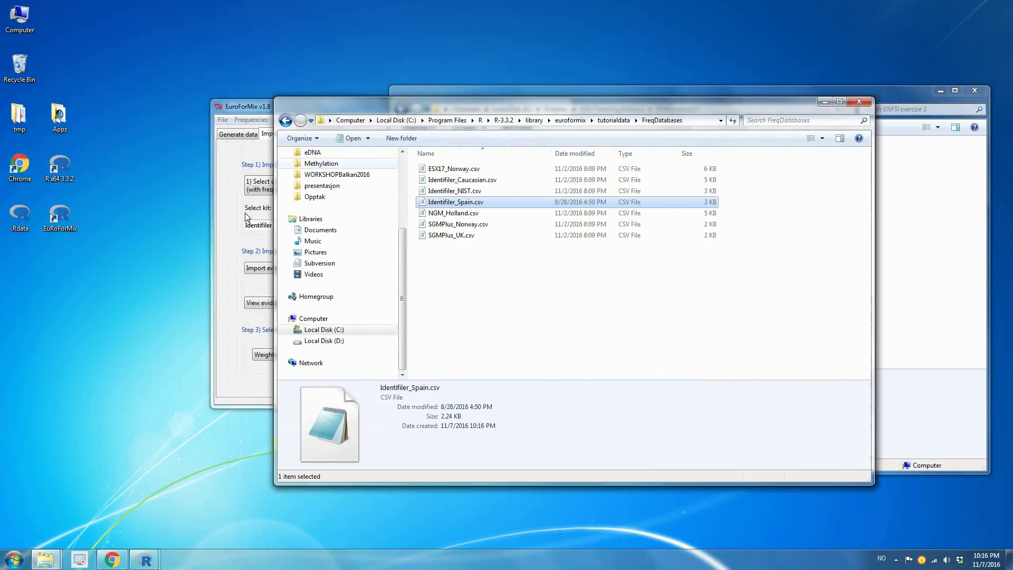
Import the frequency files again in EuroForMix and select Spain as the population.
left_click(235, 222)
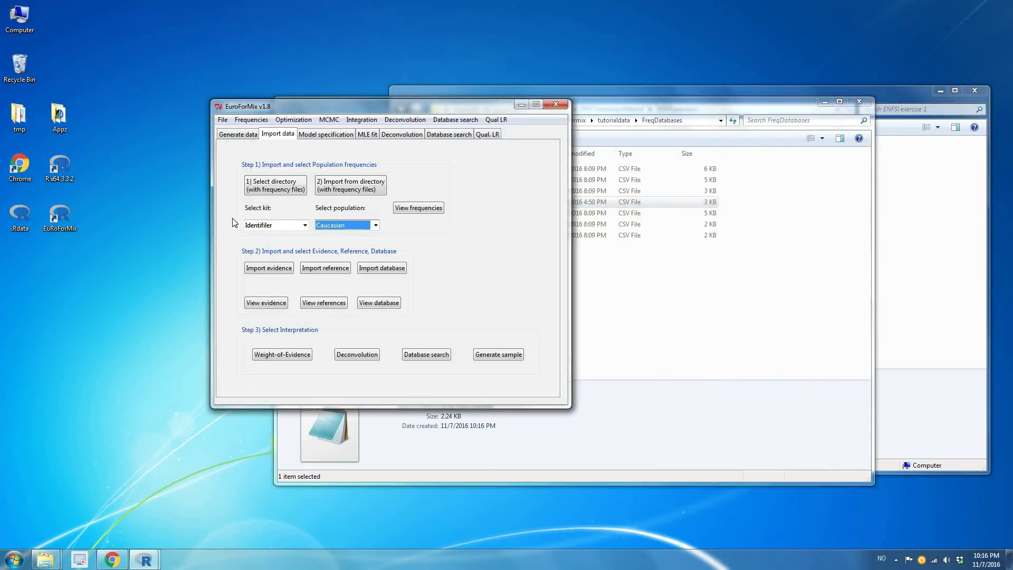
left_click(342, 181)
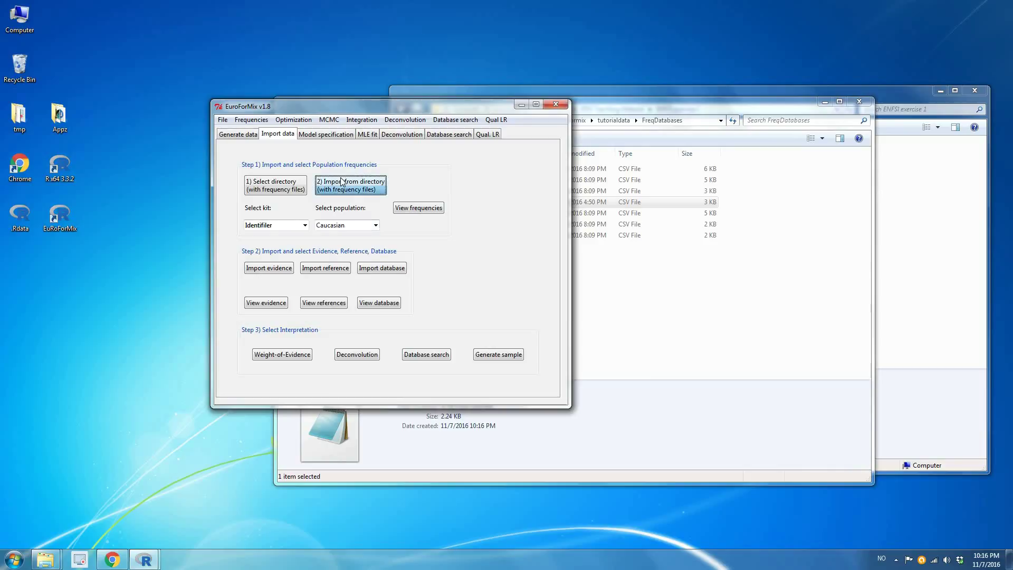
left_click(340, 225)
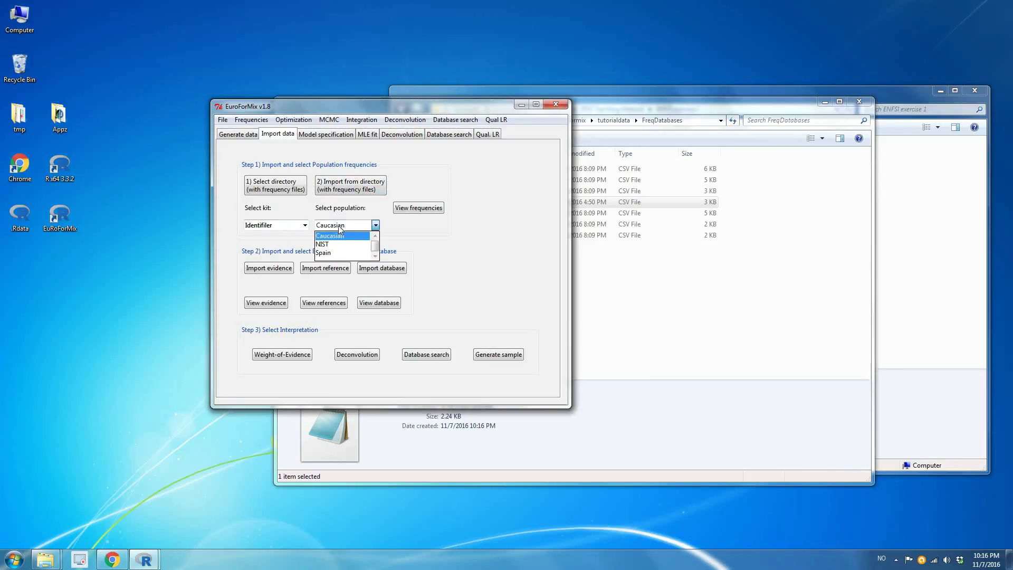
left_click(337, 252)
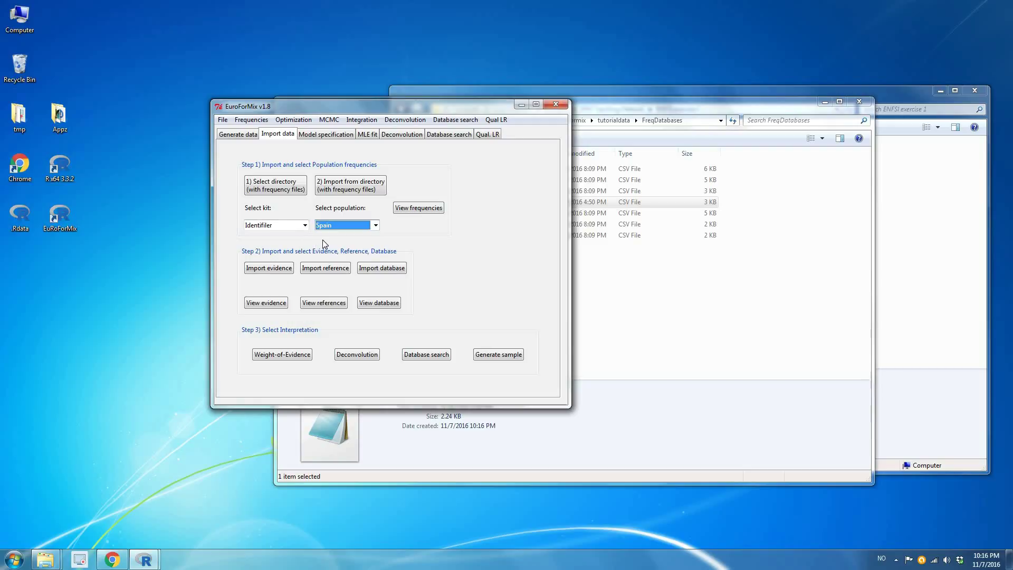
Copy the FreqDatabases folder from the tutorialdata folder to the desktop.
left_click(632, 332)
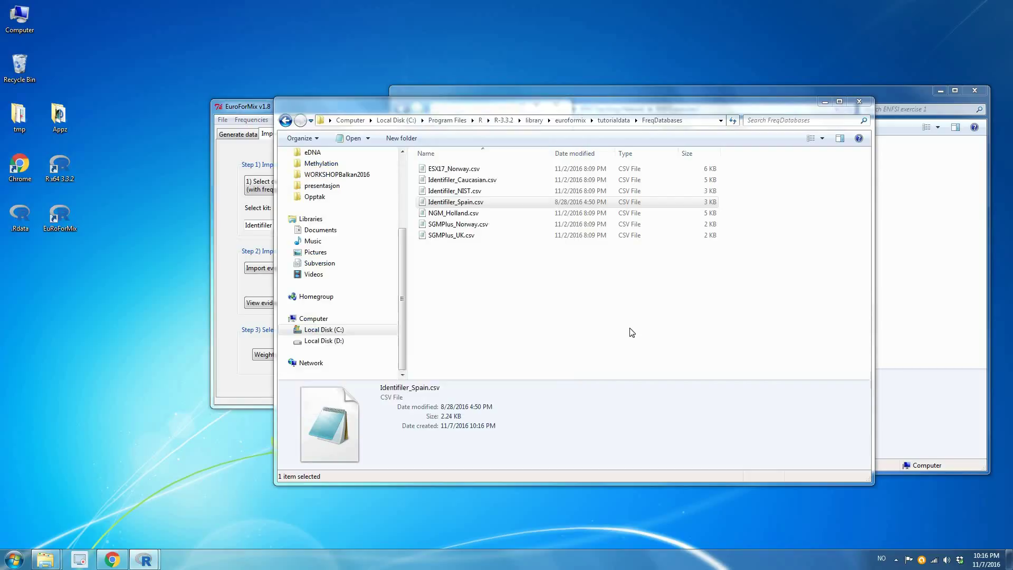
left_click(613, 120)
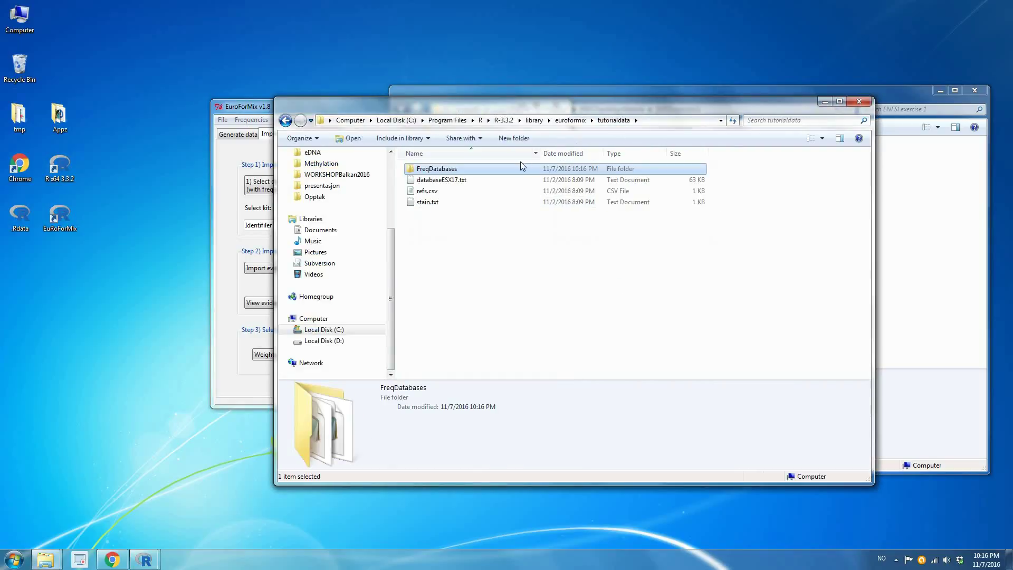
right_click(104, 309)
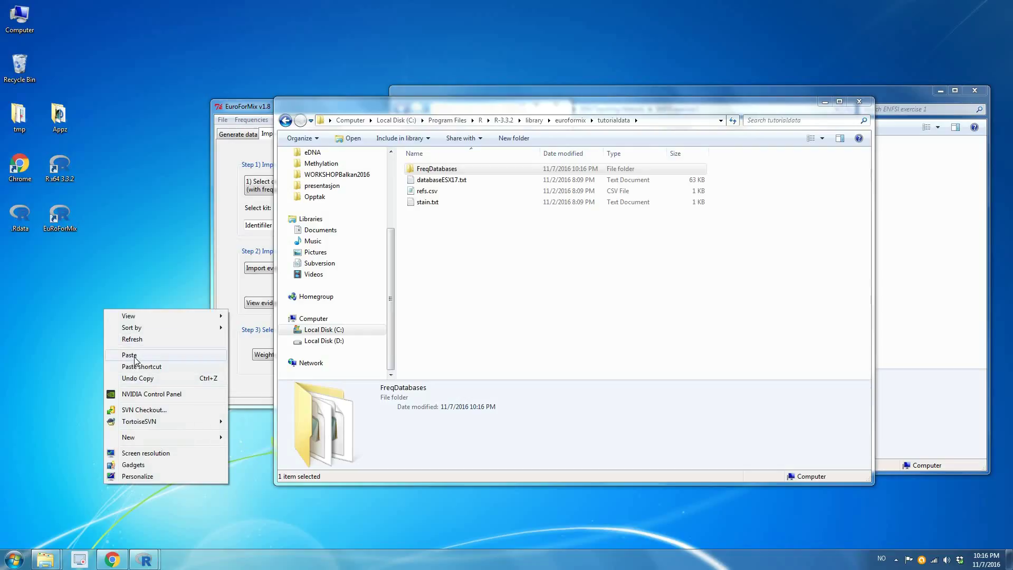
left_click(129, 354)
left_click(107, 280)
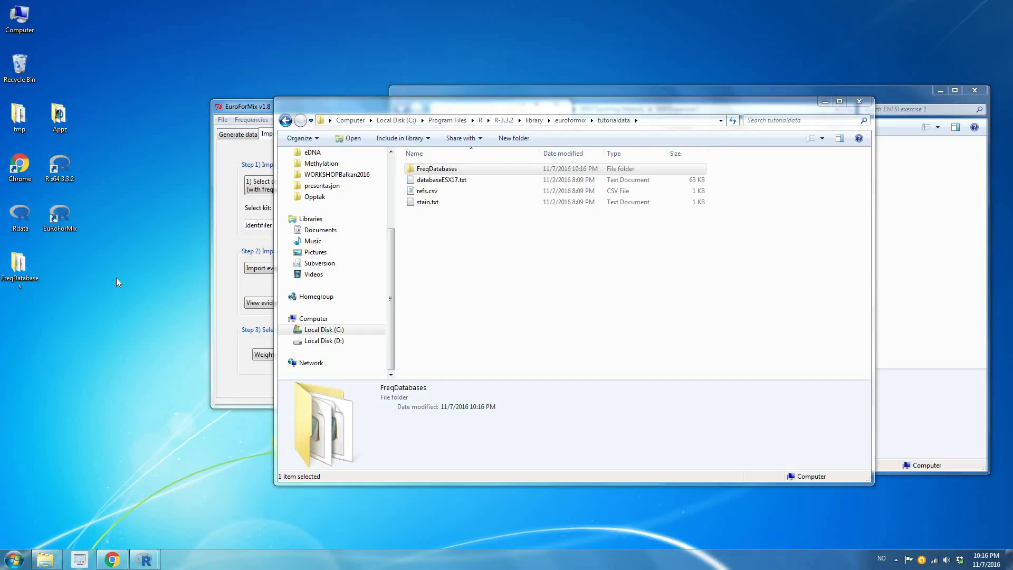
Set the desktop FreqDatabases folder as EuroForMix's frequency directory, import from it and keep the Identifiler kit selected.
left_click(228, 197)
left_click(267, 188)
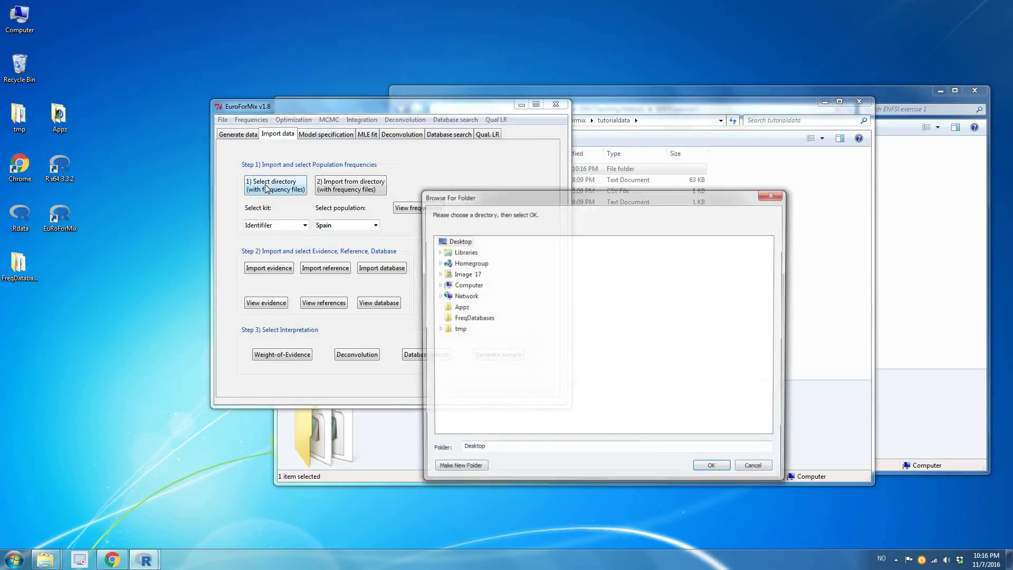
left_click(473, 317)
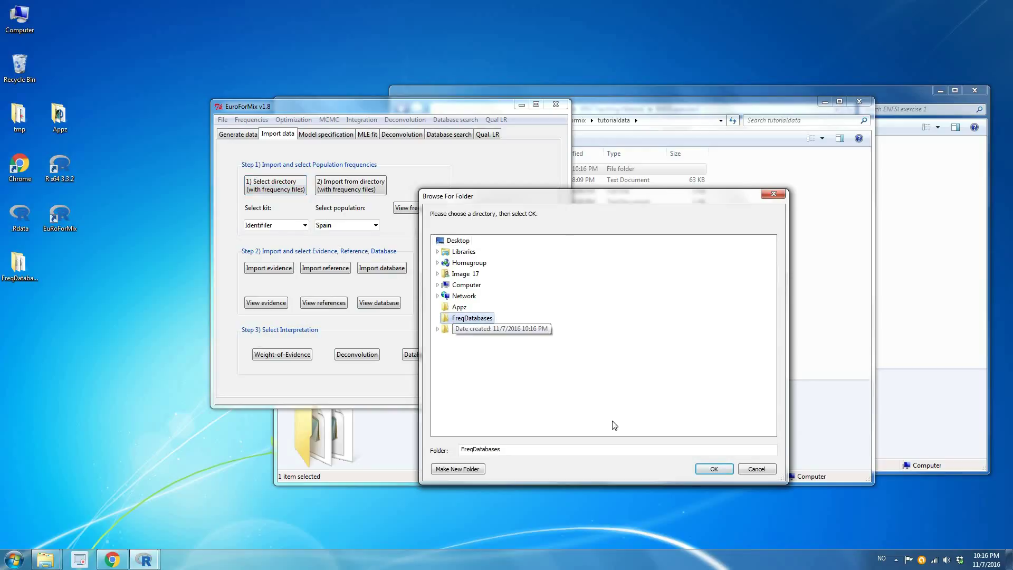
left_click(714, 470)
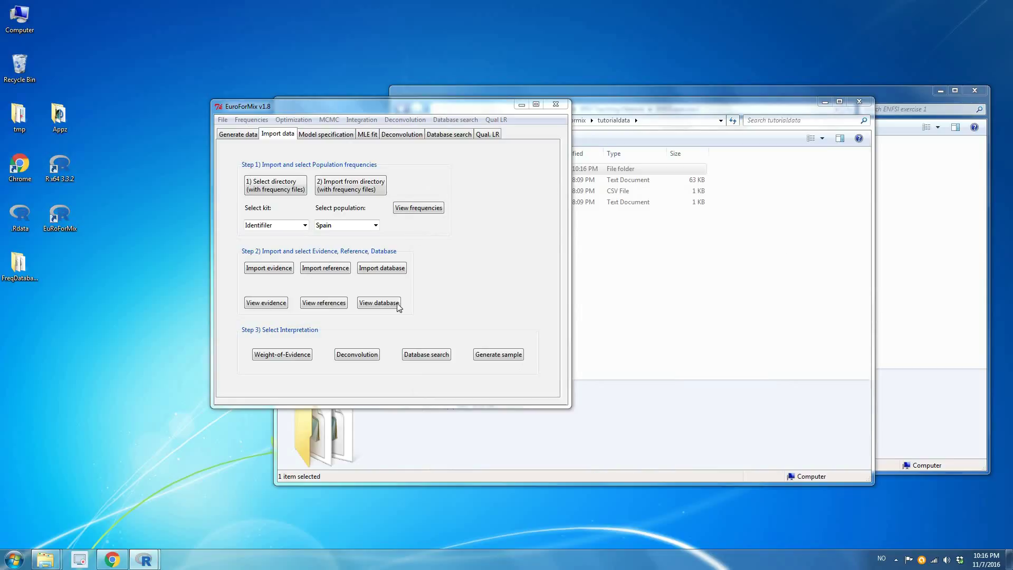
left_click(343, 184)
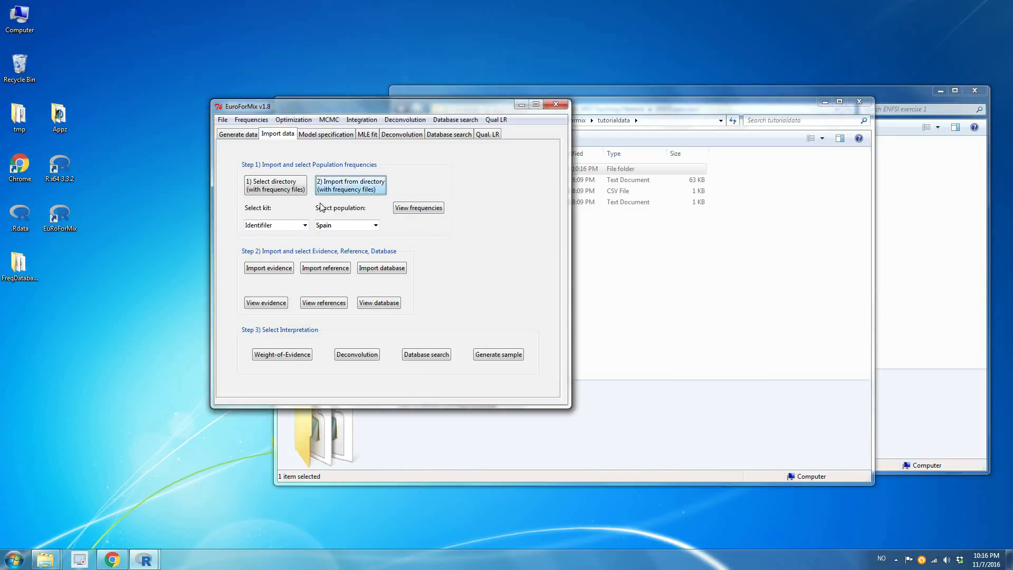
left_click(289, 226)
left_click(280, 229)
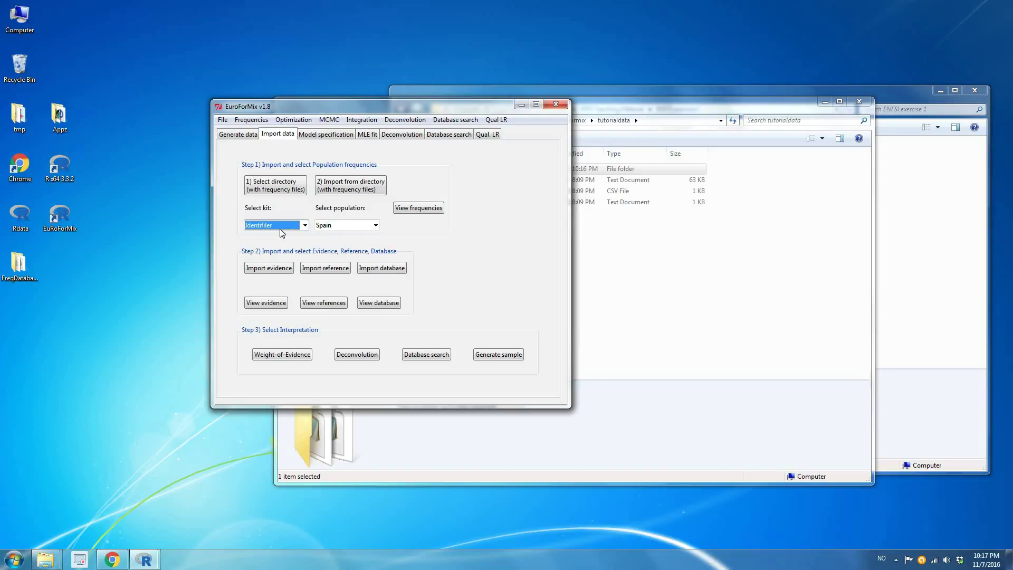
Open the desktop copy of the FreqDatabases folder to view its frequency files.
left_click(629, 258)
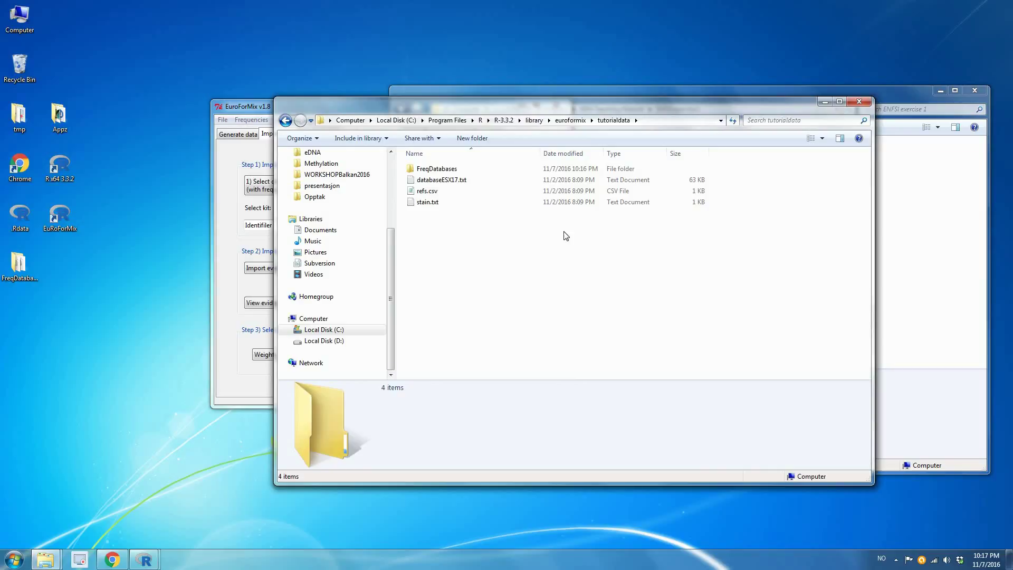
double_click(19, 264)
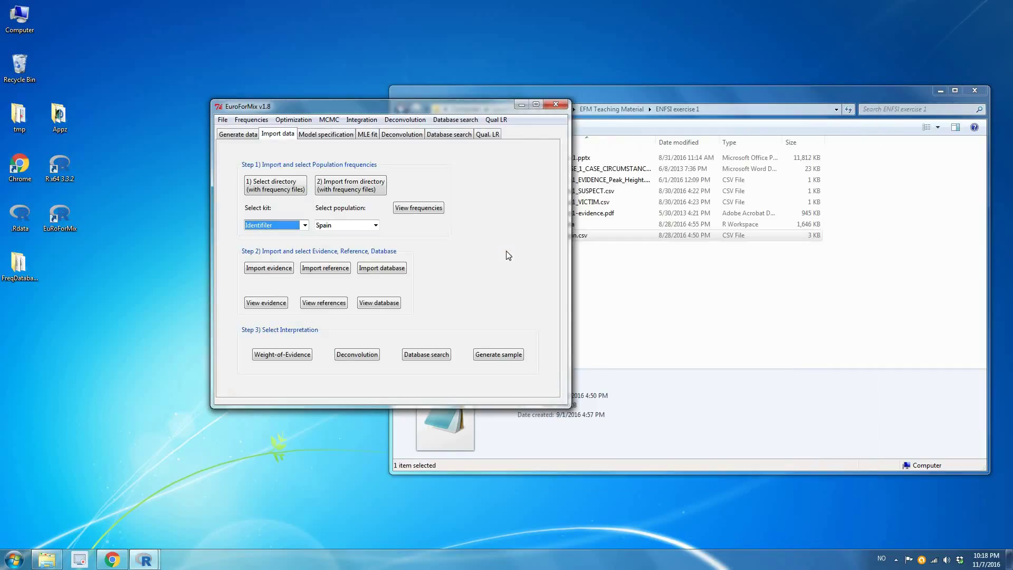
View the population frequencies for the Identifiler kit and Spain population in EuroForMix, enlarging the table window.
left_click_drag(474, 105, 326, 104)
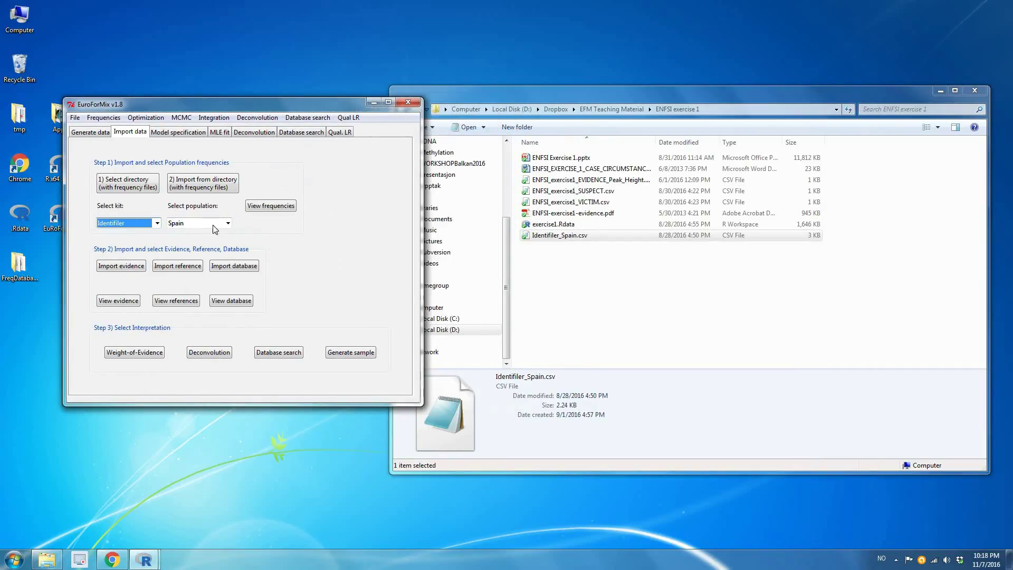
left_click(264, 205)
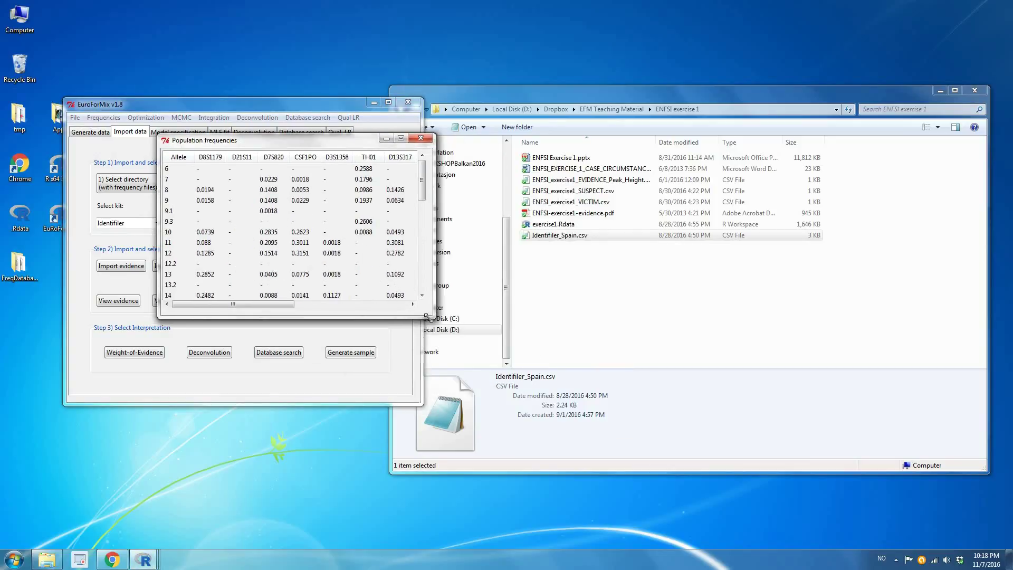
left_click_drag(428, 317, 666, 471)
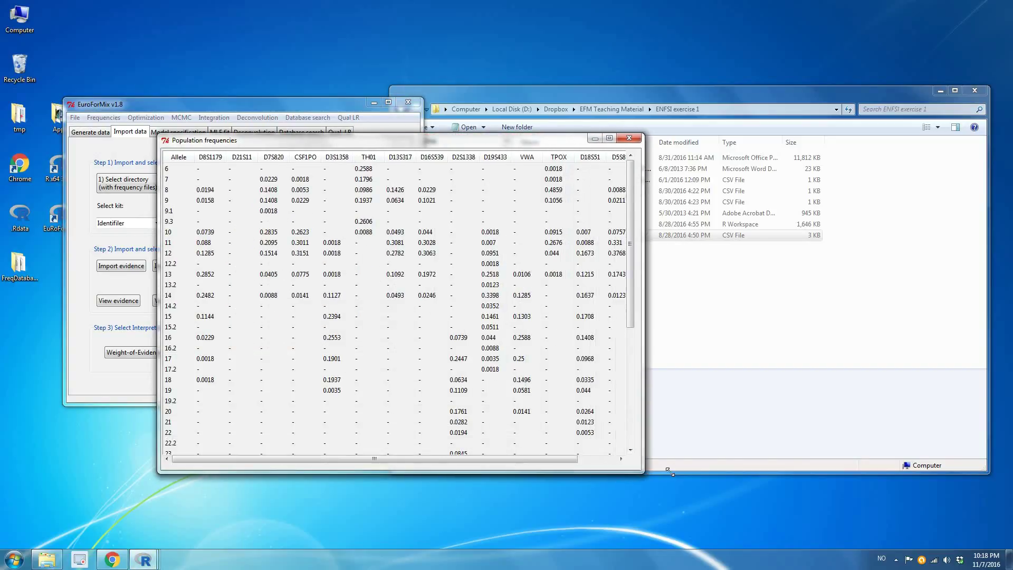
Open Identifiler_Spain.csv from the ENFSI exercise 1 folder in Notepad to inspect the frequency file format.
left_click(726, 314)
right_click(565, 236)
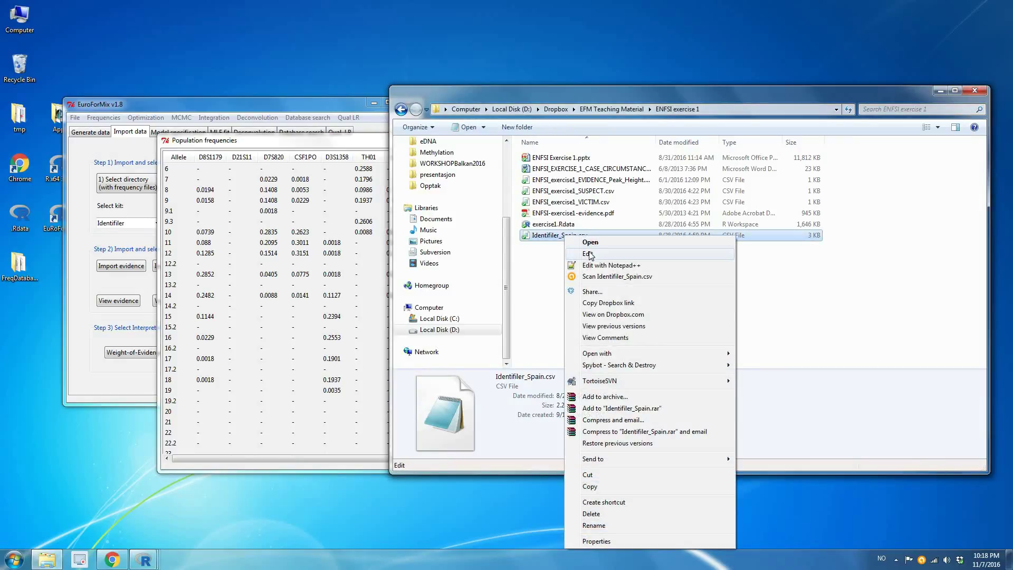
left_click(588, 254)
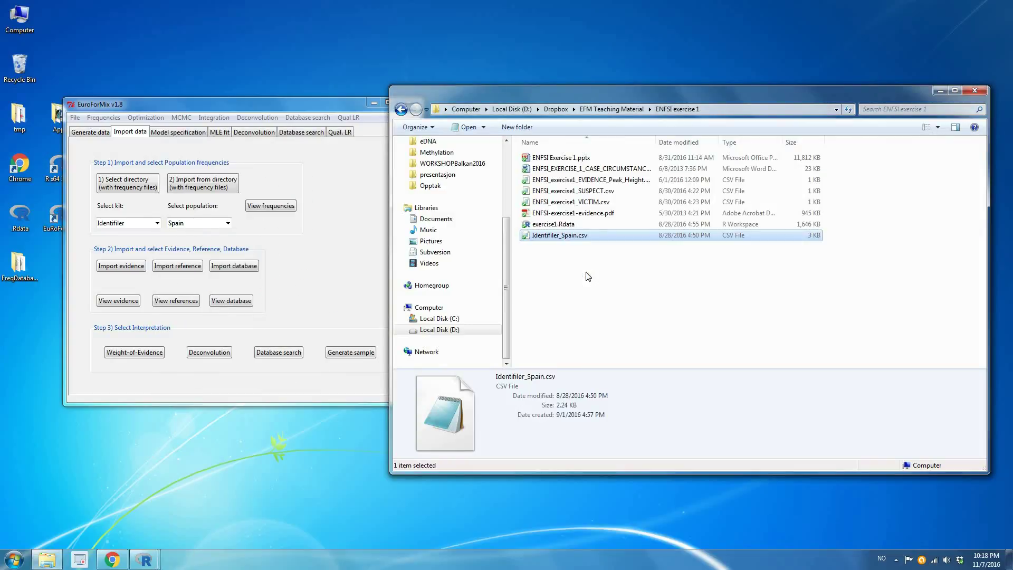
Open ENFSI_exercise1_EVIDENCE_Peak_Height.csv in Notepad, examine its header and marker rows, and close it.
left_click(581, 182)
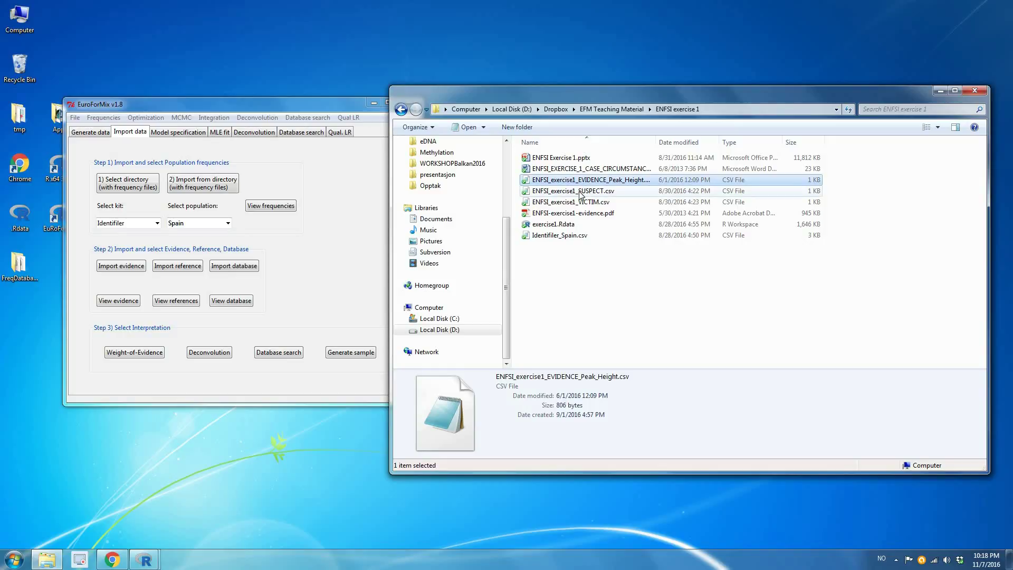
right_click(579, 183)
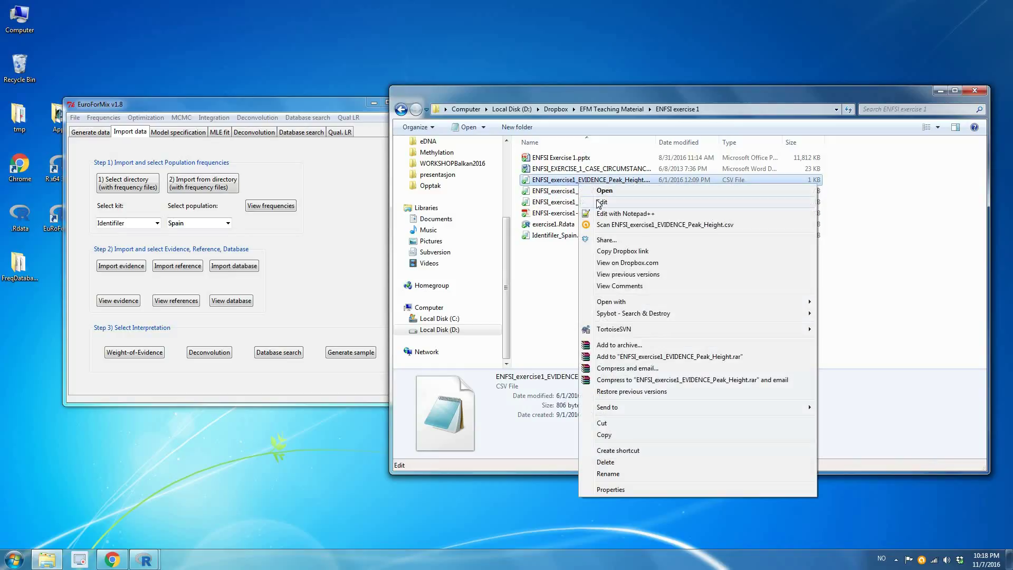
left_click(602, 203)
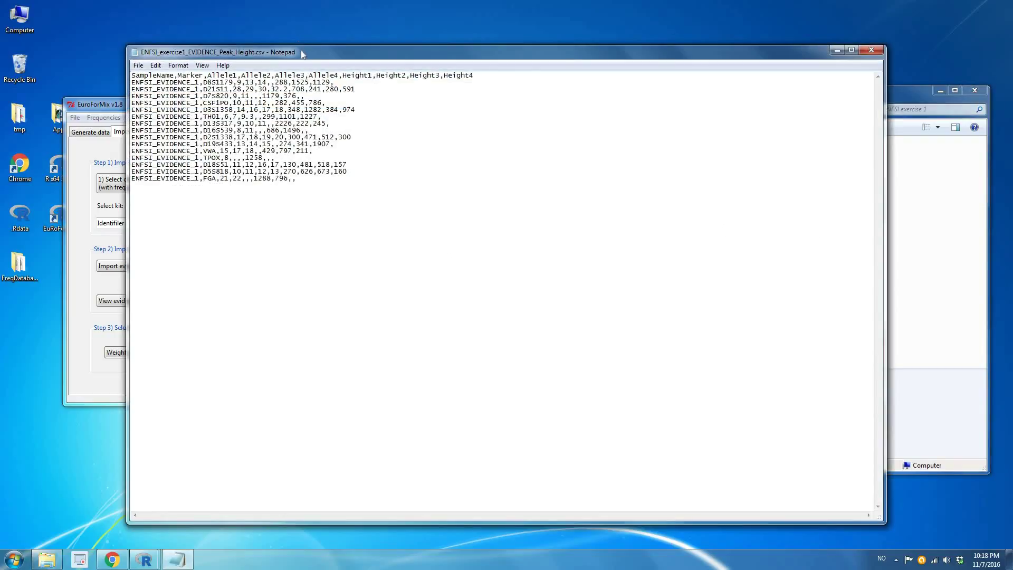
left_click_drag(298, 41, 340, 142)
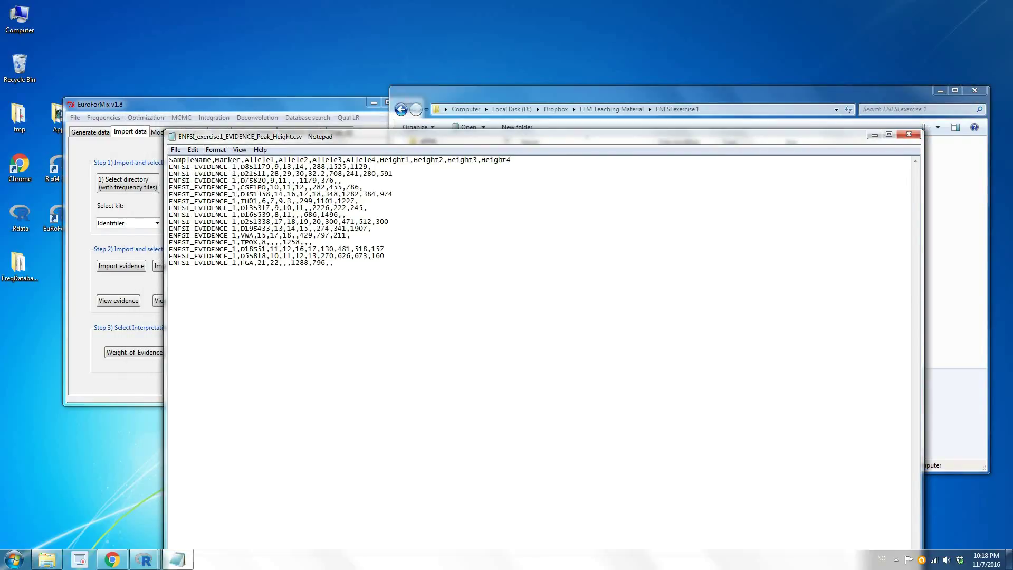
left_click(212, 159)
left_click_drag(275, 167, 279, 166)
key("alt+F4")
Open ENFSI_exercise1_VICTIM.csv in Notepad, examine the reference profile's columns, and close it.
right_click(575, 182)
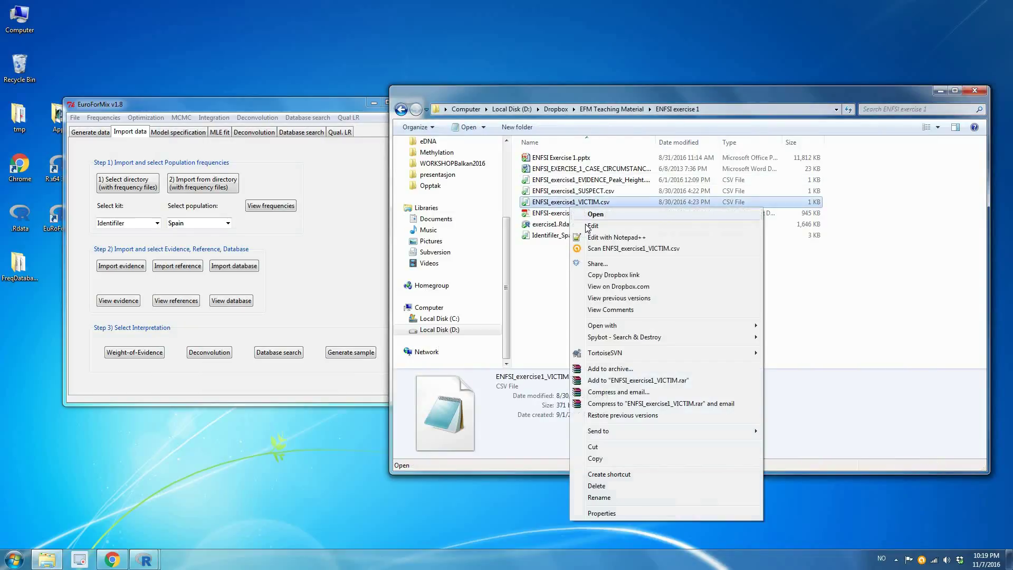
left_click(602, 218)
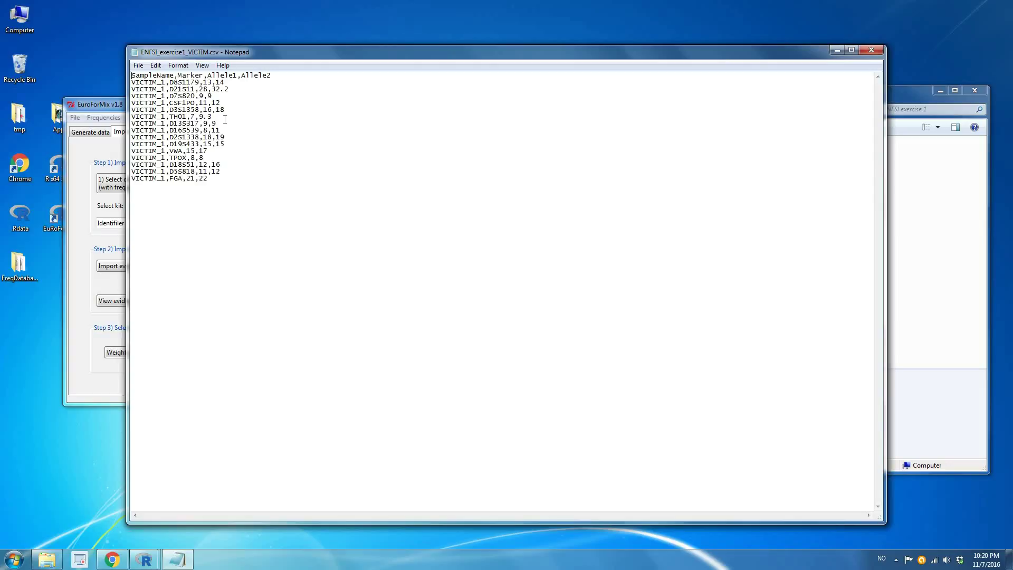
key("alt+F4")
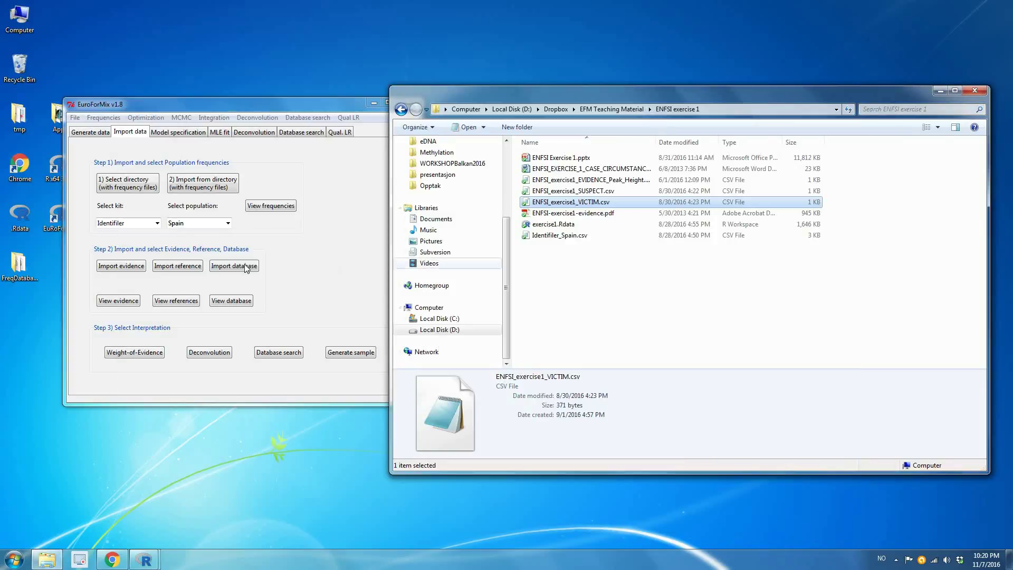
Import the evidence file ENFSI_exercise1_EVIDENCE_Peak_Height.csv from the ENFSI exercise 1 folder in Dropbox's EFM Teaching Material.
left_click(136, 266)
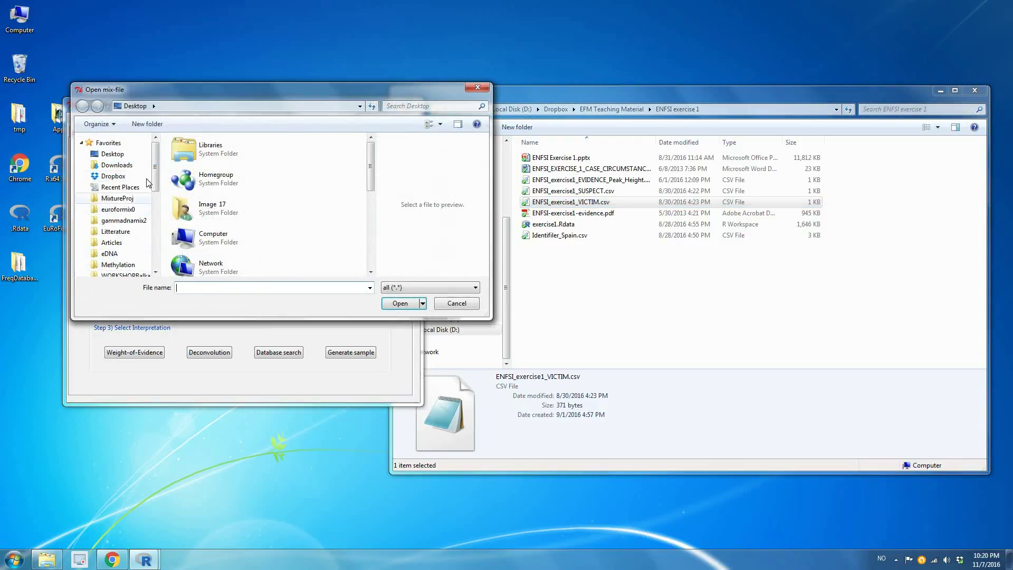
scroll(157, 185, "down", 2)
left_click_drag(155, 183, 155, 168)
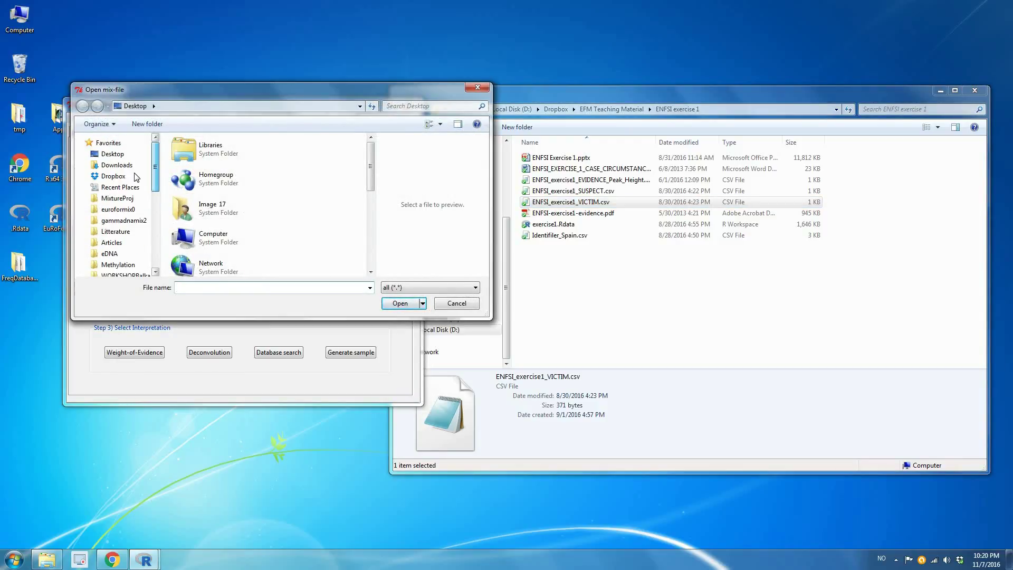
left_click(127, 176)
double_click(226, 223)
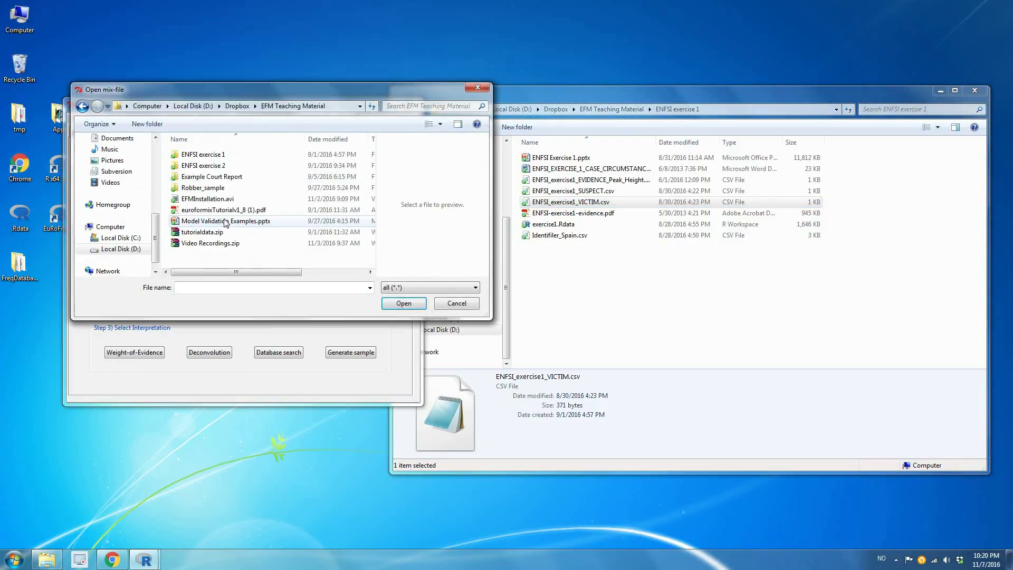
double_click(216, 155)
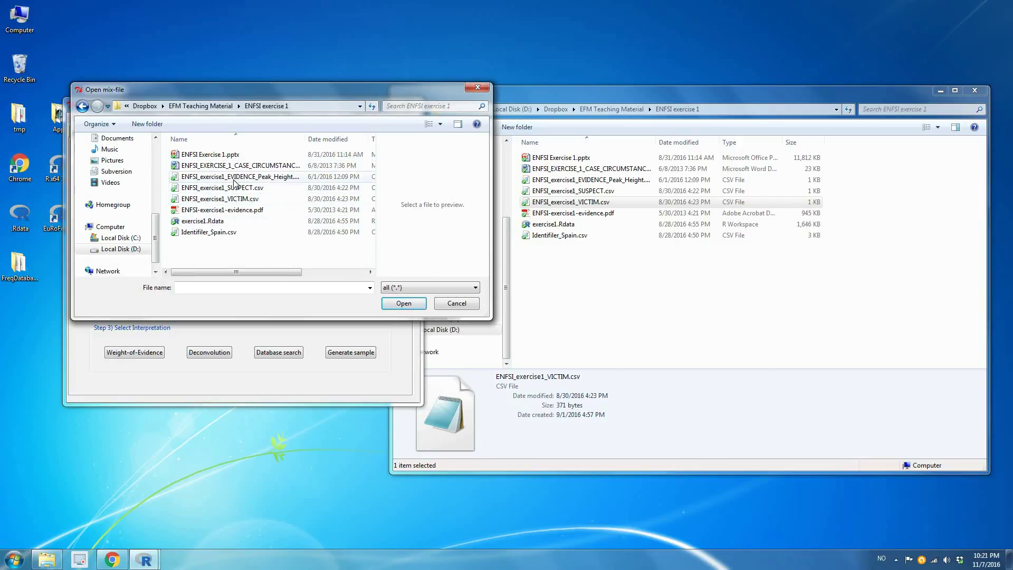
double_click(236, 178)
Import the reference profiles ENFSI_exercise1_SUSPECT.csv and ENFSI_exercise1_VICTIM.csv from the ENFSI exercise 1 folder.
left_click(205, 264)
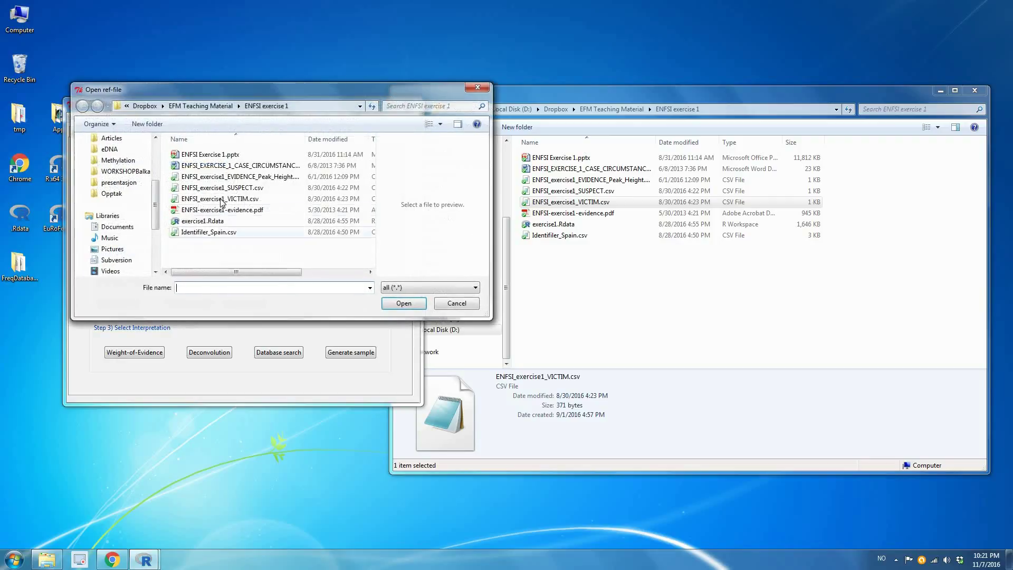
double_click(227, 190)
left_click(191, 266)
double_click(225, 200)
Select ENFSI_EVIDENCE_1, view its peak height plots, close them, and examine its alleles and heights in the Rterm console.
left_click(131, 289)
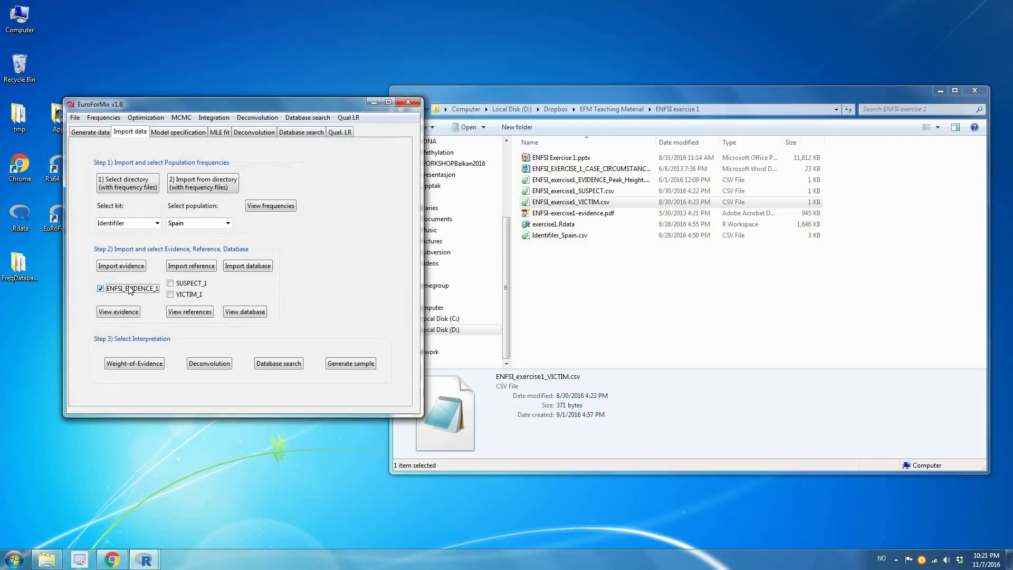
left_click(122, 313)
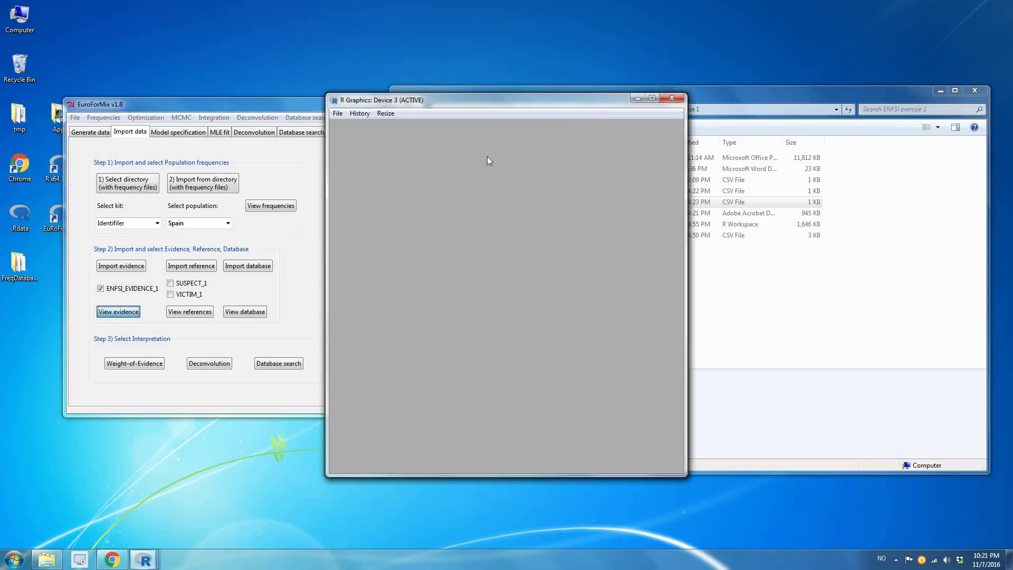
left_click(671, 98)
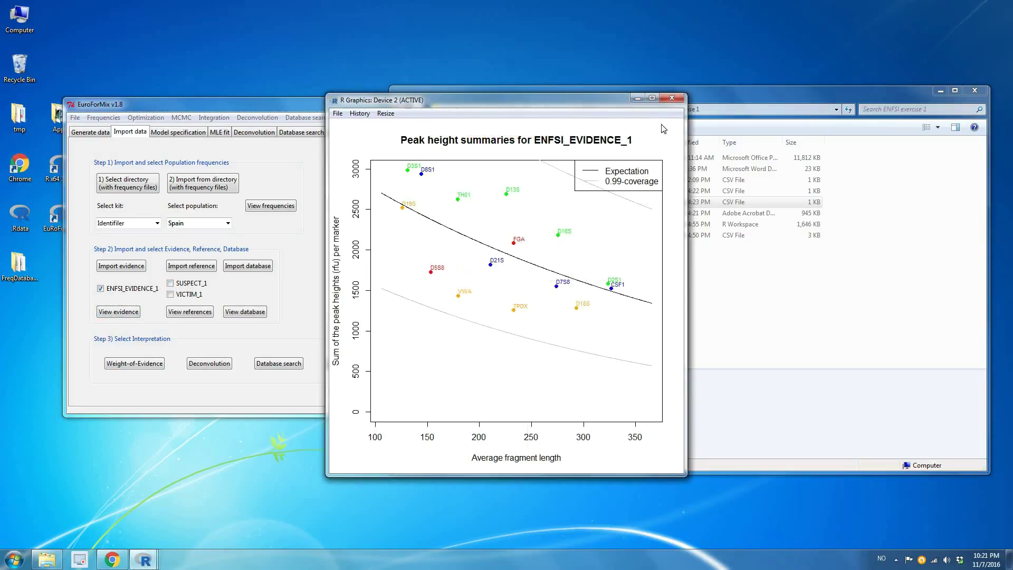
left_click(671, 98)
left_click_drag(237, 104, 229, 185)
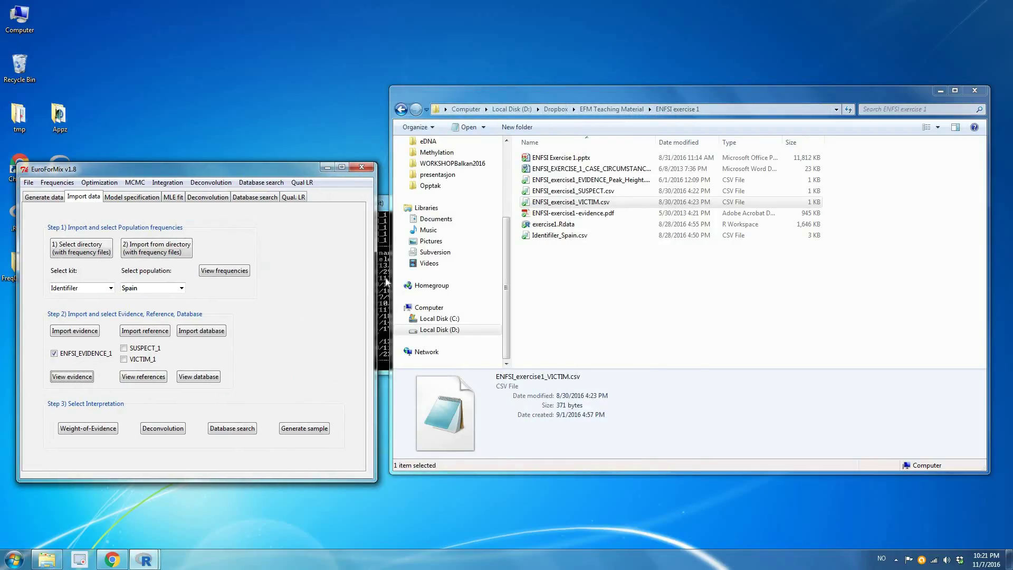
key("alt+Tab")
left_click_drag(403, 211, 228, 211)
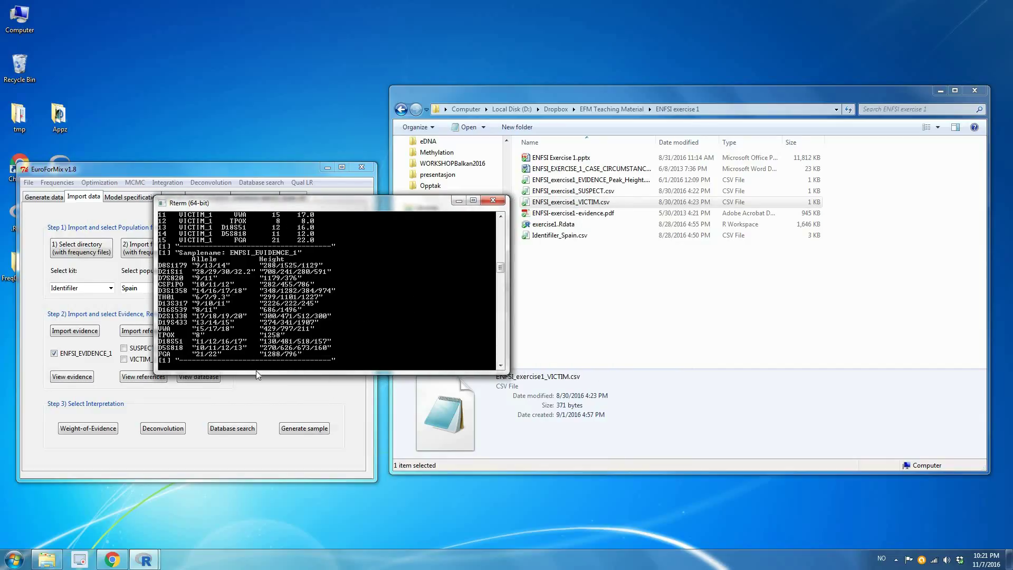
Select the SUSPECT_1 and VICTIM_1 references and view their profiles in the Rterm console.
left_click(123, 347)
left_click(123, 348)
key("Tab")
key("space")
left_click(146, 378)
left_click(423, 309)
left_click_drag(502, 284, 499, 276)
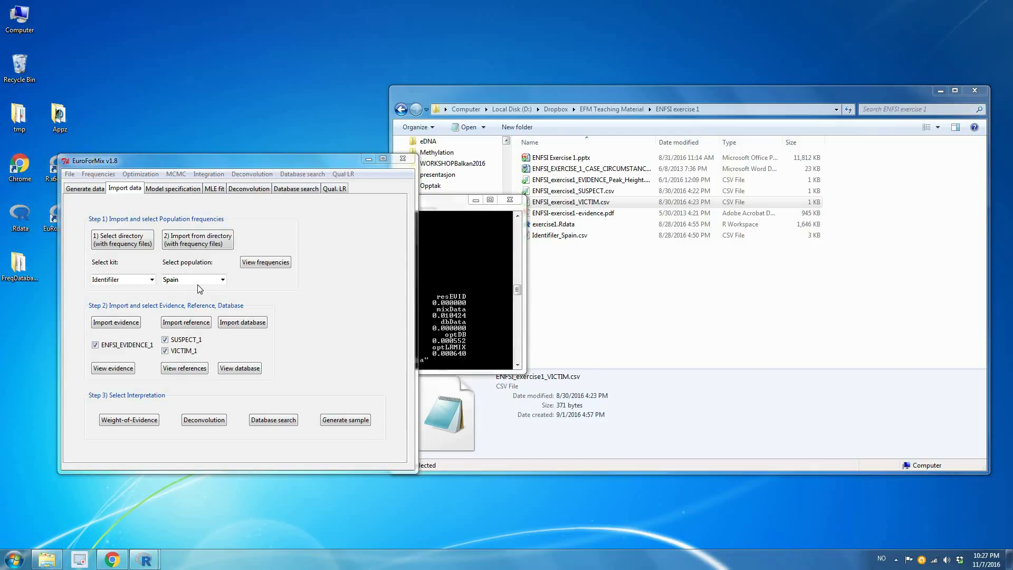
Save the project on the Desktop under the name proj.
left_click(70, 174)
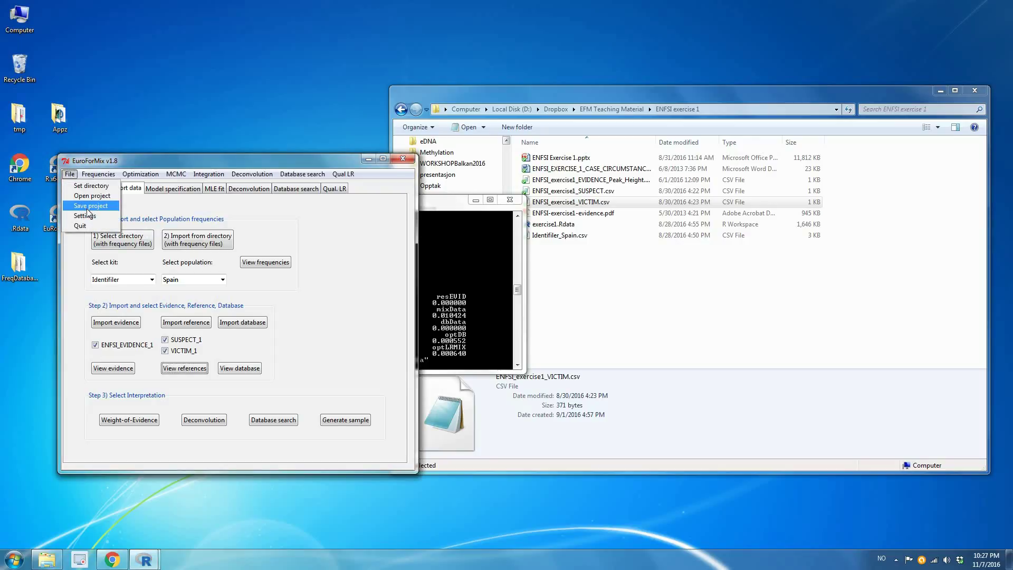
left_click(88, 207)
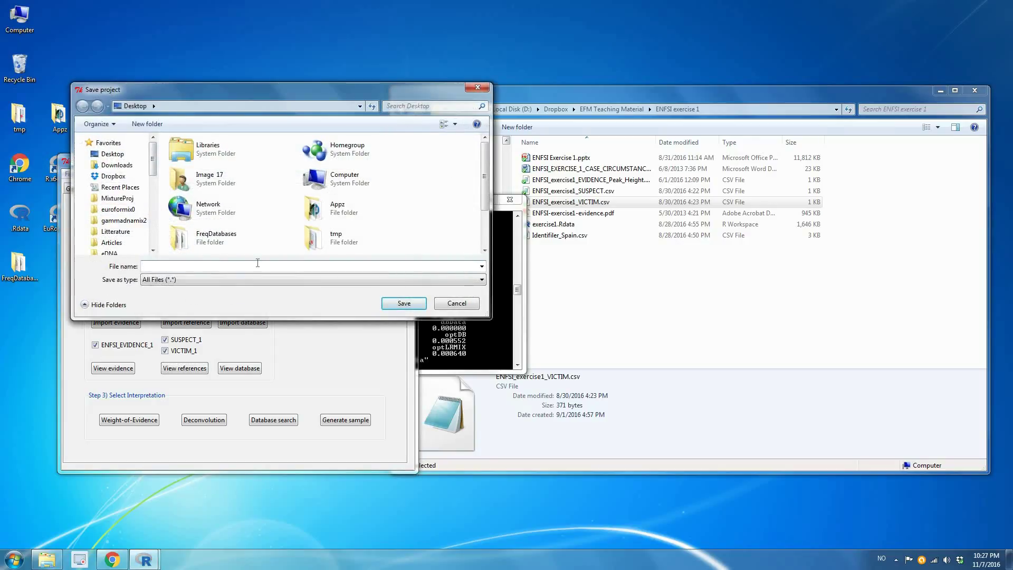
type("proj")
left_click(402, 303)
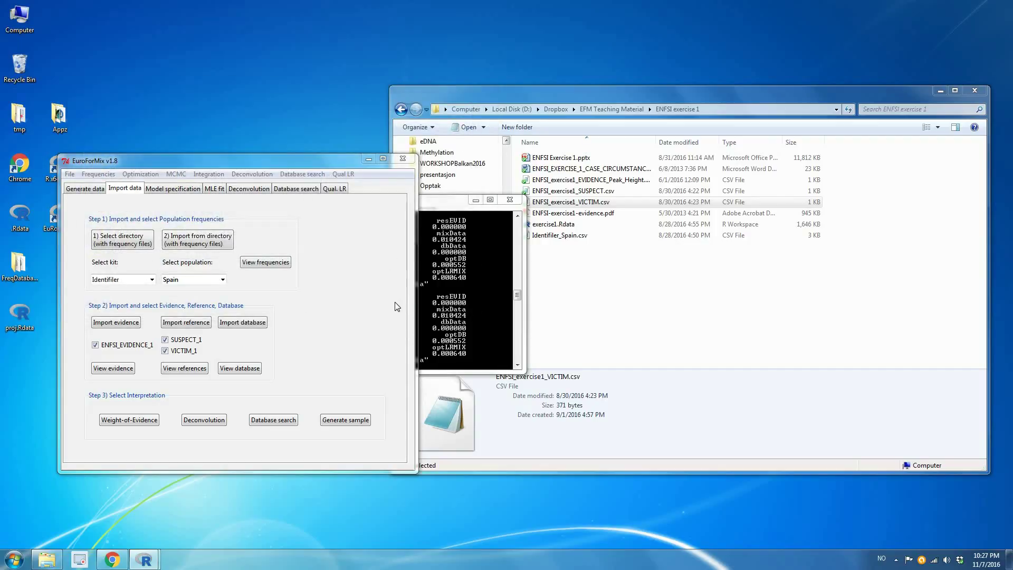
Close the Rterm console to quit EuroForMix, and restart EuroForMix from the desktop.
left_click_drag(211, 161, 238, 210)
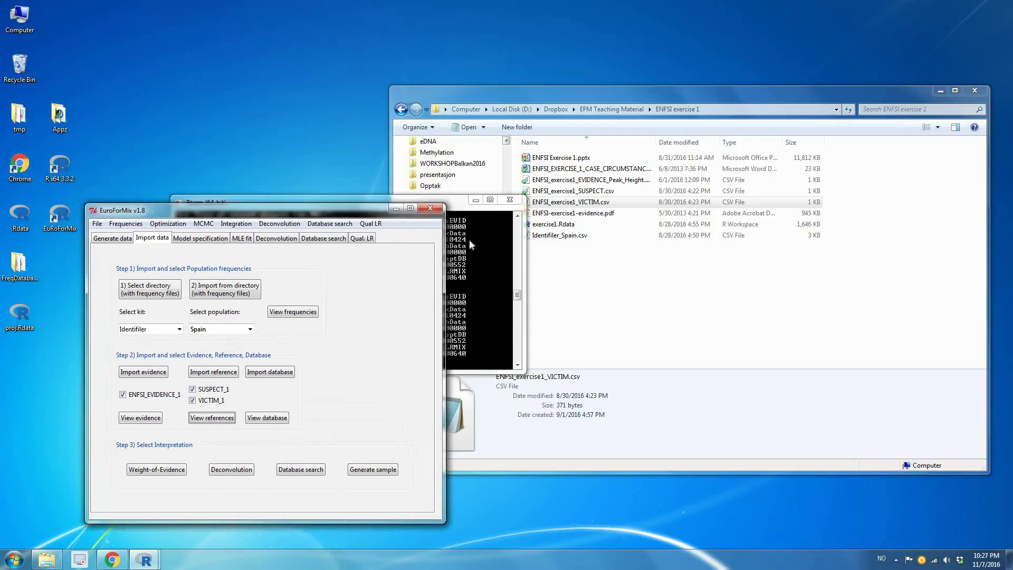
left_click(496, 201)
left_click(509, 200)
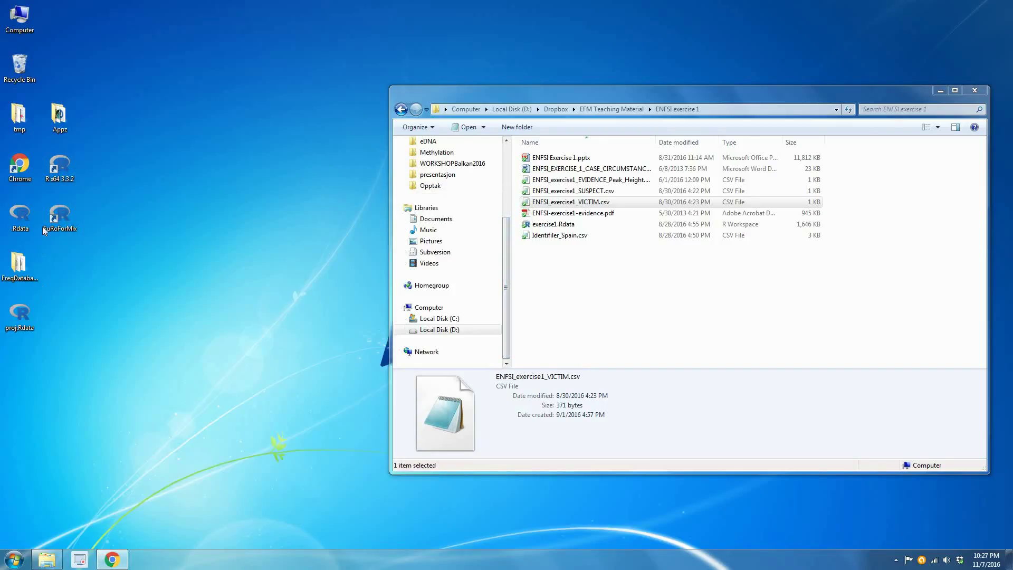
double_click(46, 214)
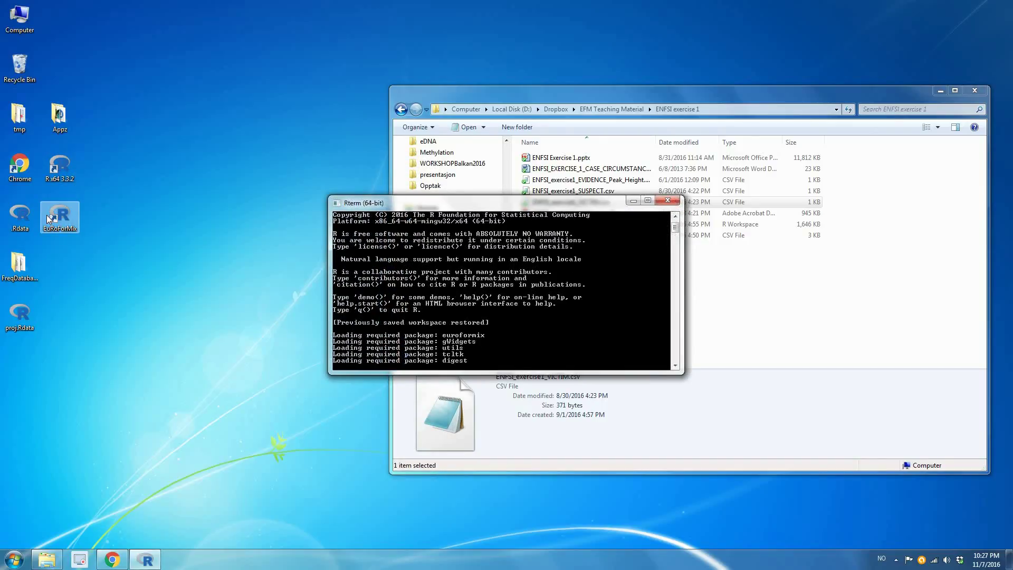
Open the saved project proj.Rdata from the Desktop.
left_click(338, 152)
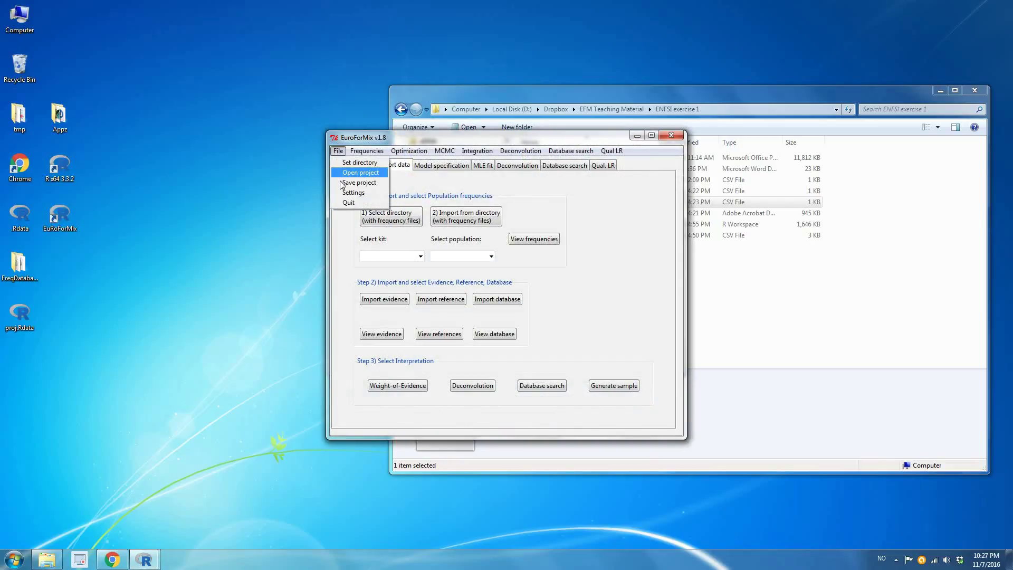
left_click(340, 174)
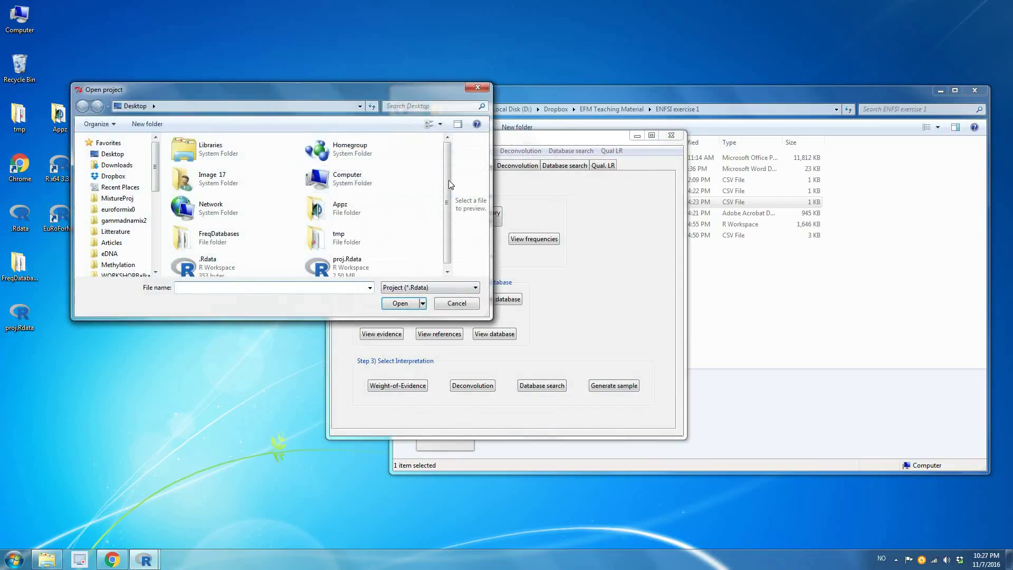
double_click(339, 265)
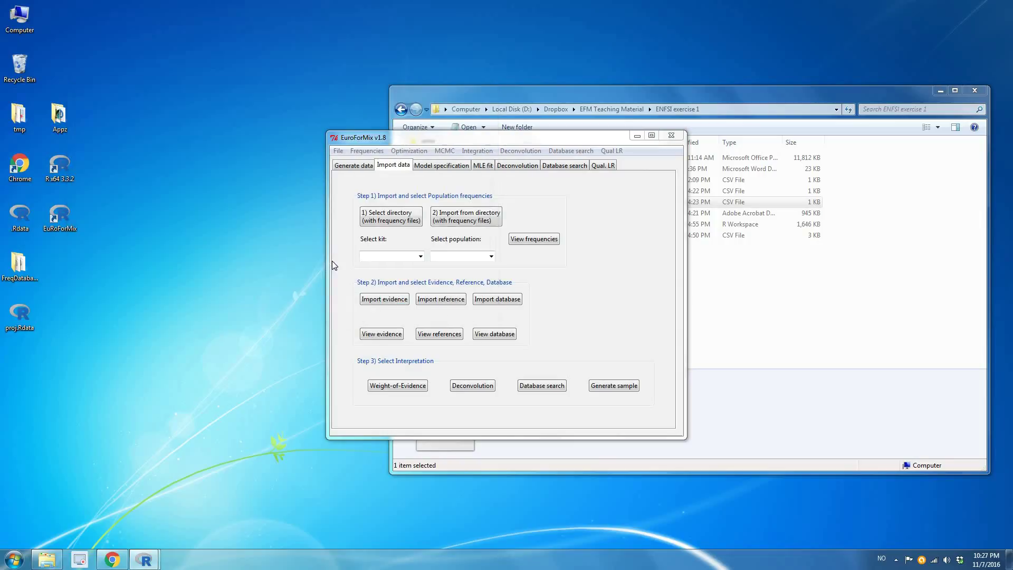
left_click_drag(412, 136, 325, 138)
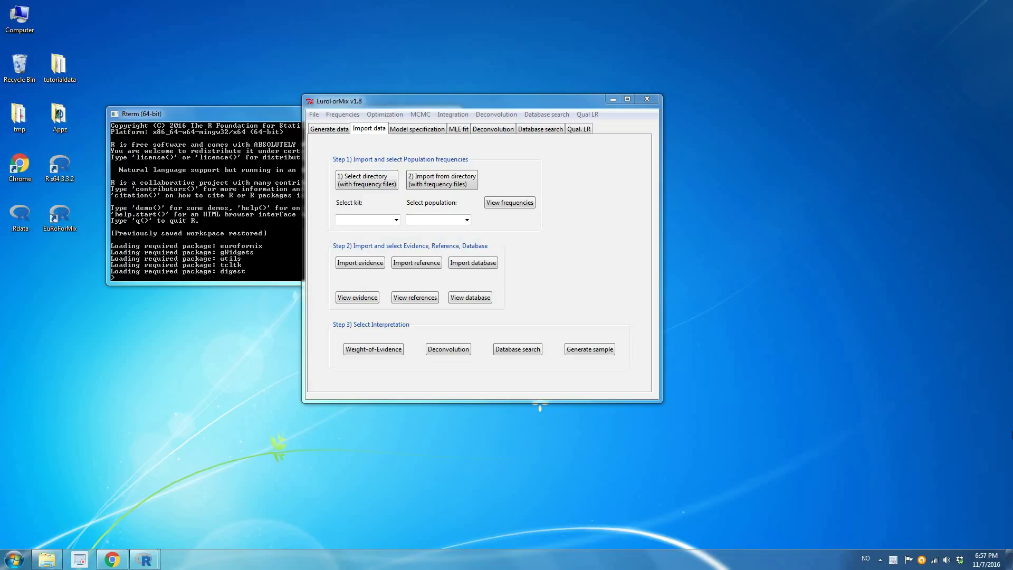
Run getKit() in the Rterm console to list the supported kit names.
left_click(276, 263)
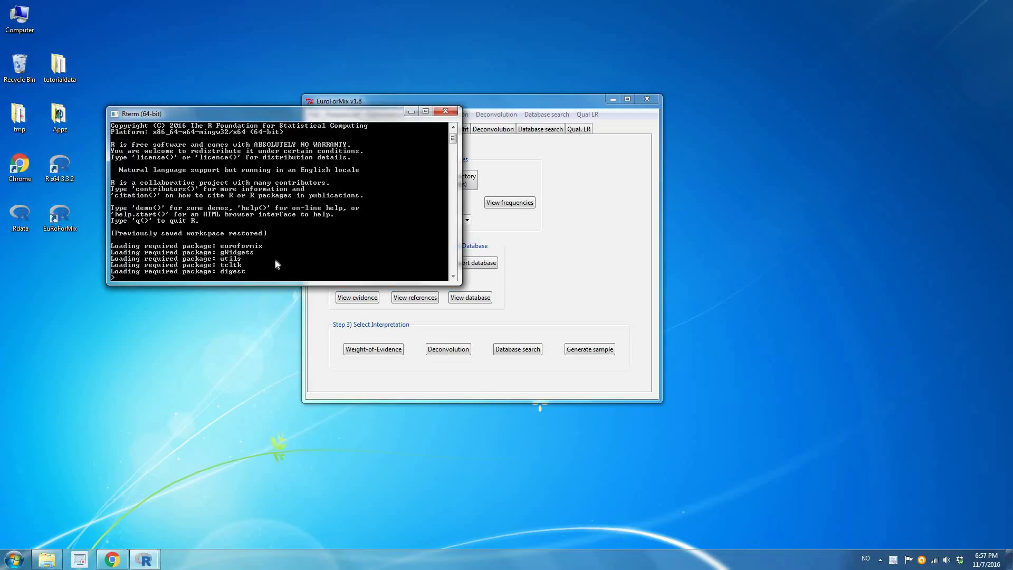
type("getKit()")
key("Return")
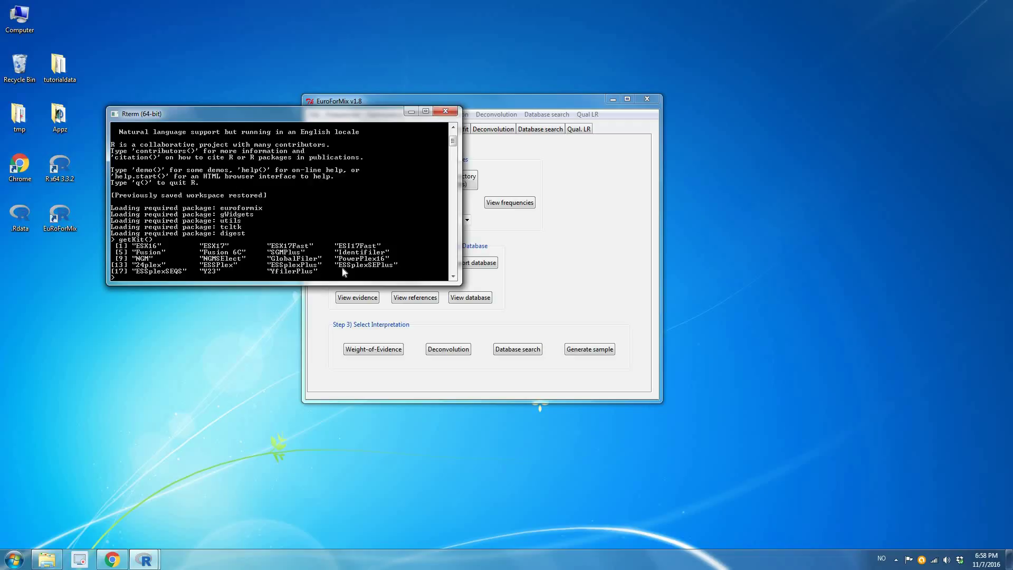
Show the frequency import's directory information and open kit.txt from the euroformix library's extdata folder in Notepad++.
left_click(525, 243)
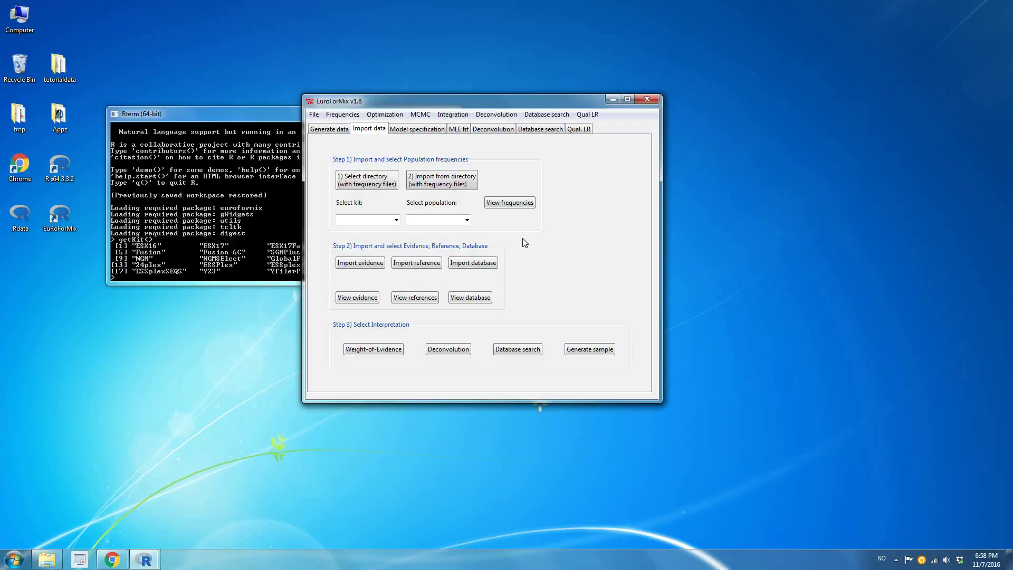
left_click(433, 186)
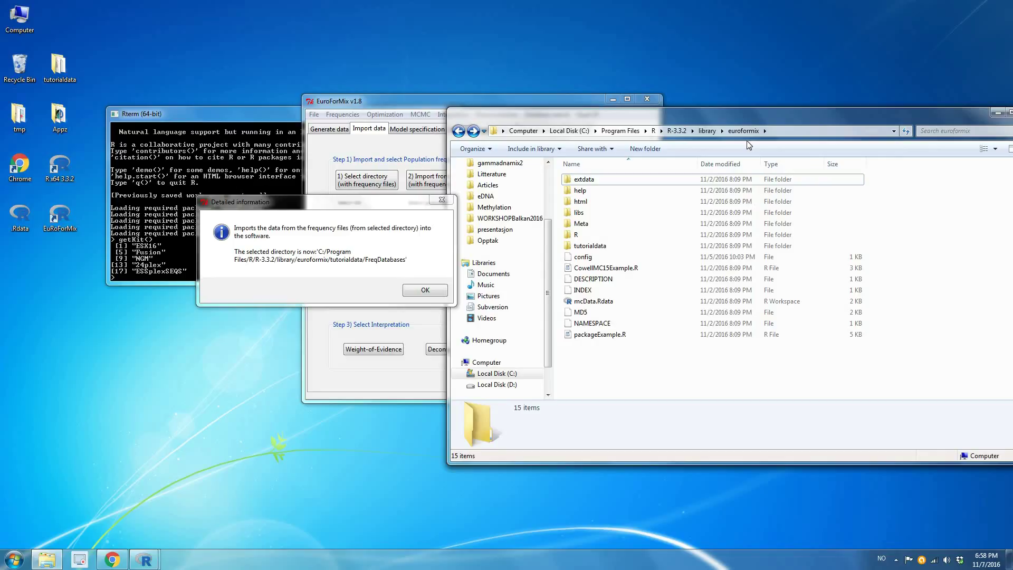
double_click(611, 183)
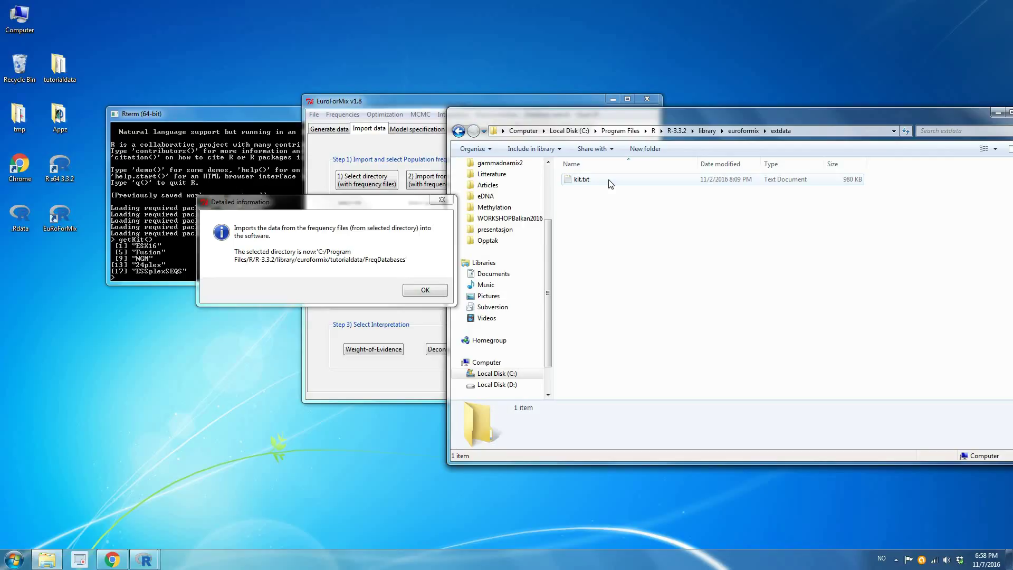
left_click(610, 183)
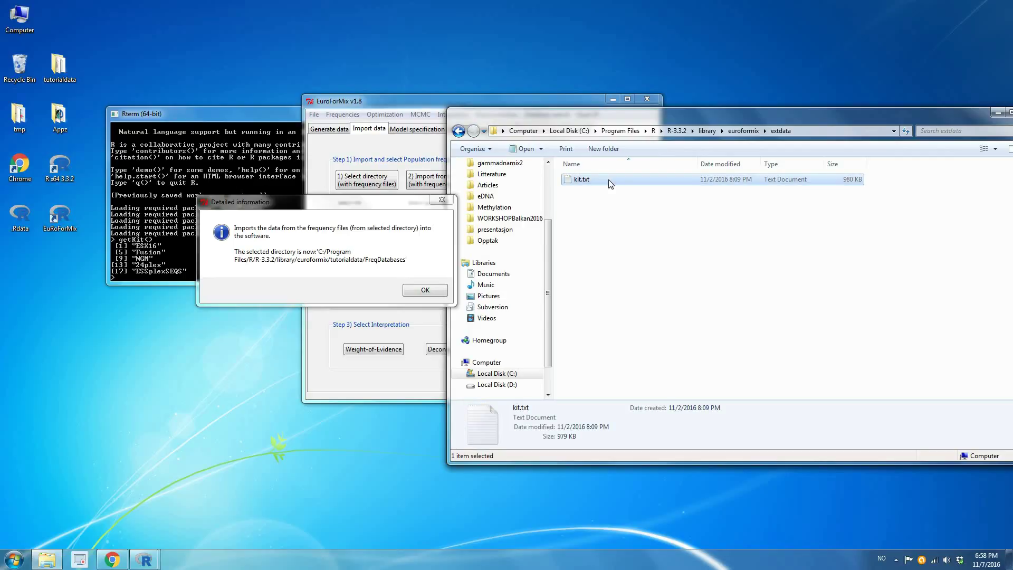
right_click(610, 183)
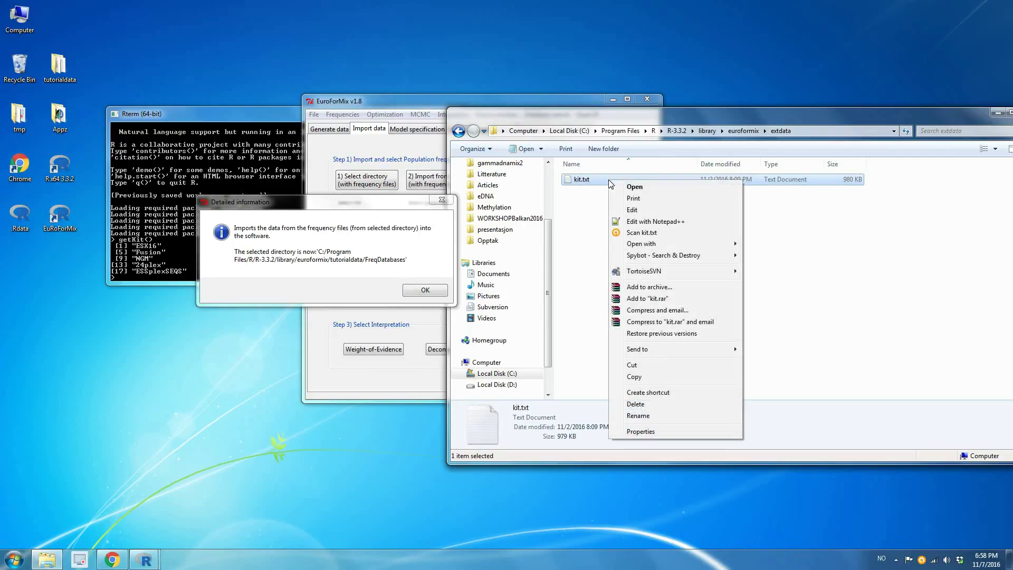
left_click(628, 222)
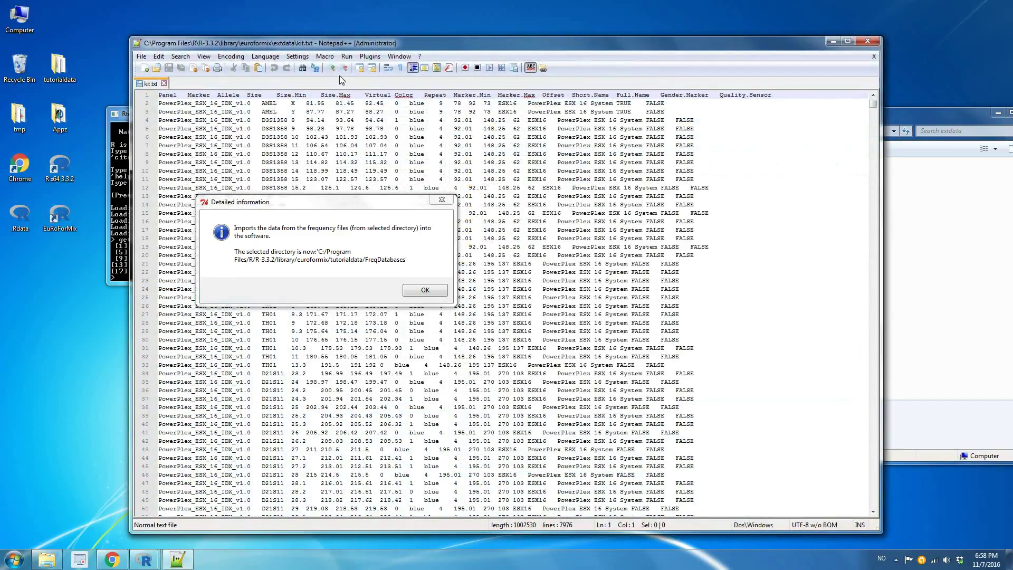
Dismiss the directory information, examine the Short.Name column in kit.txt, and compare it with the kit names in Rterm.
left_click_drag(411, 46, 483, 63)
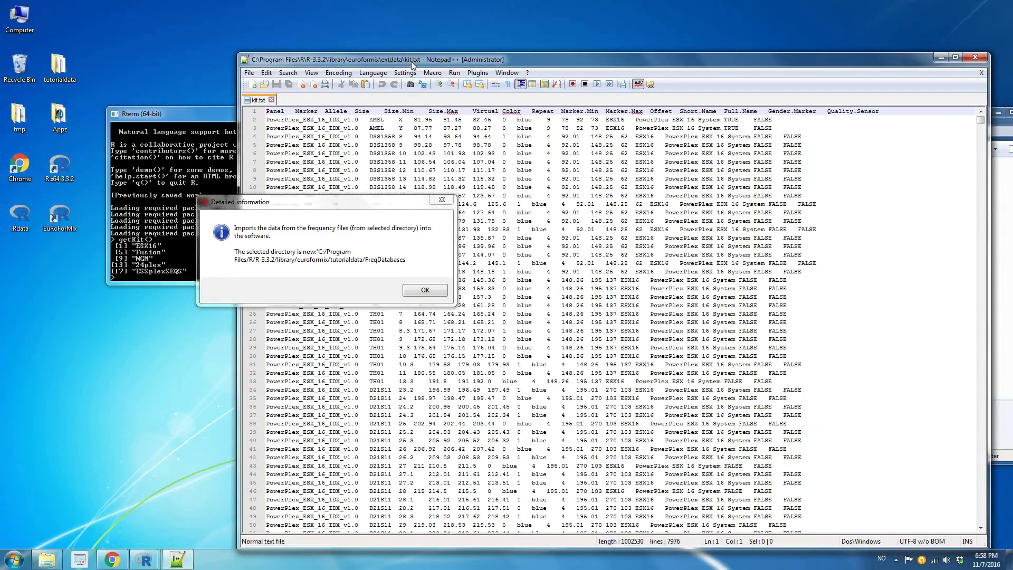
left_click(425, 289)
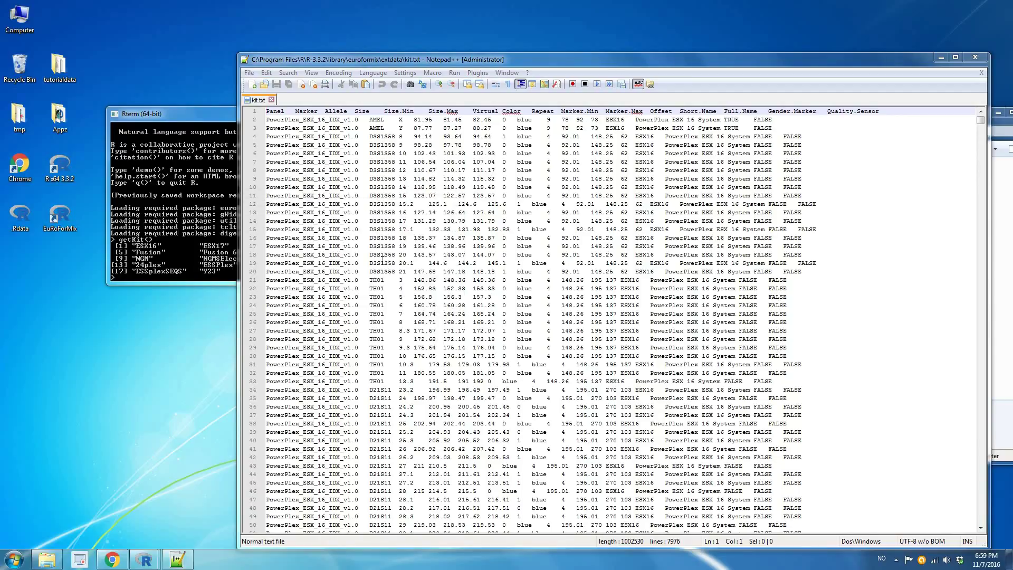
left_click_drag(680, 111, 720, 113)
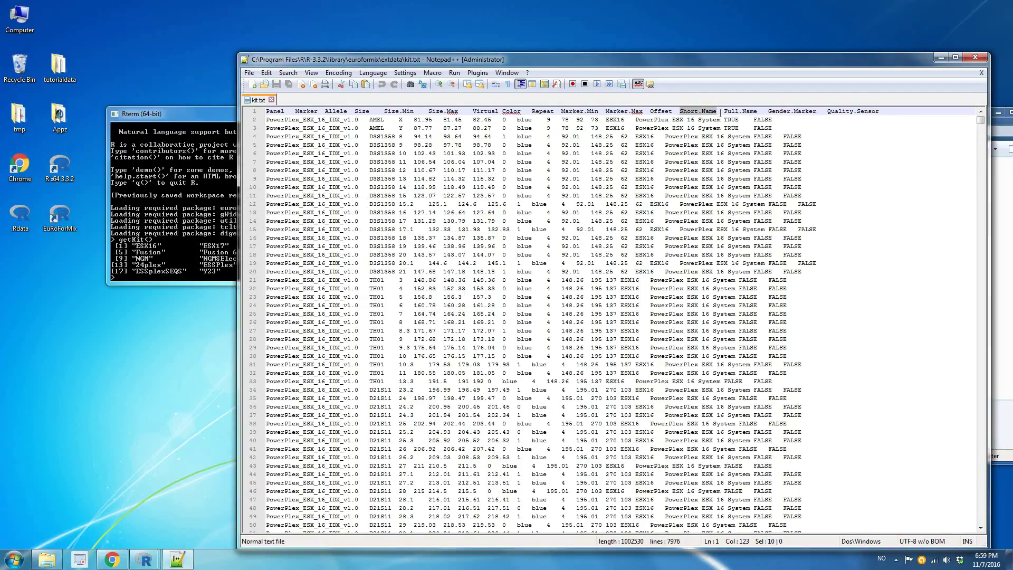
left_click(148, 274)
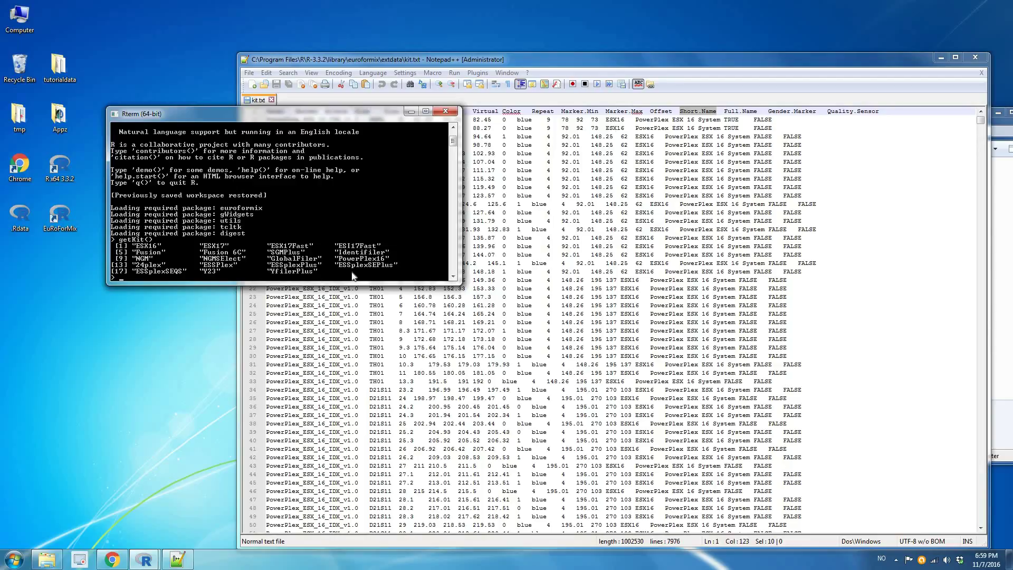
left_click(506, 204)
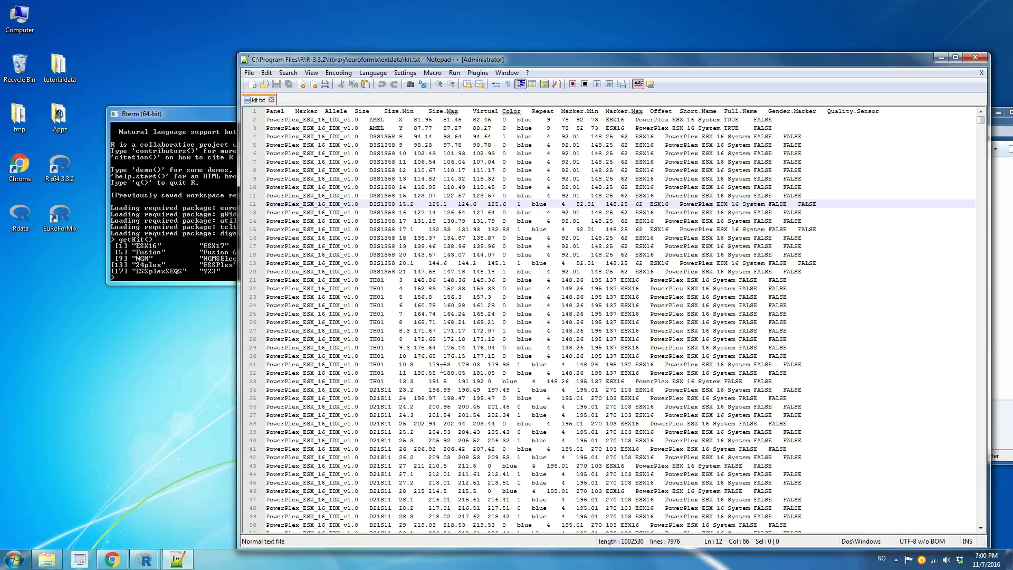